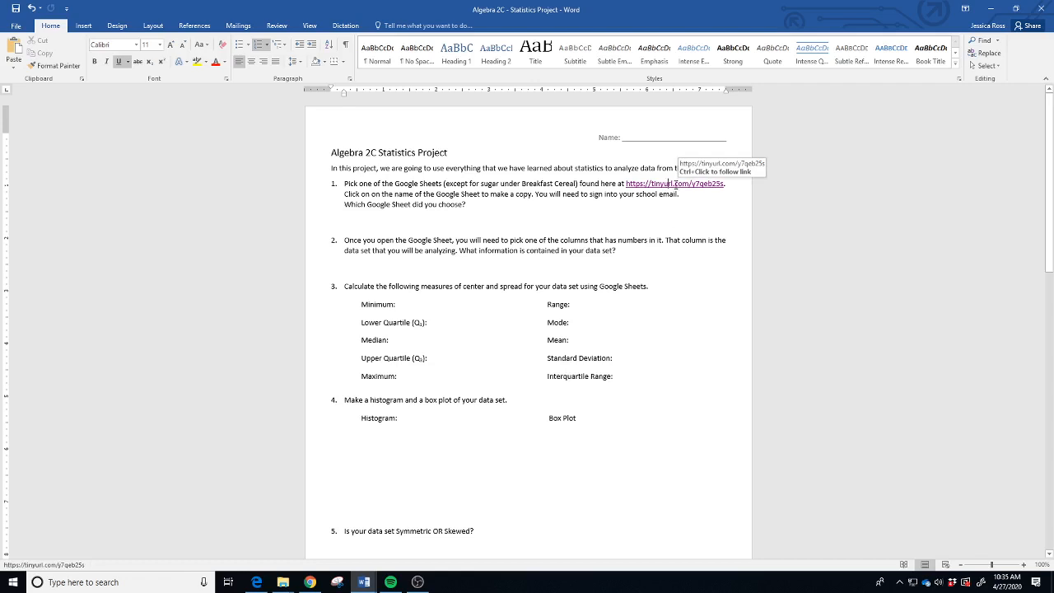
- Open the Breakfast Cereals data set from the Algebra 2C Data Sets document
{"action": "left_click", "coordinate": [675, 183]}
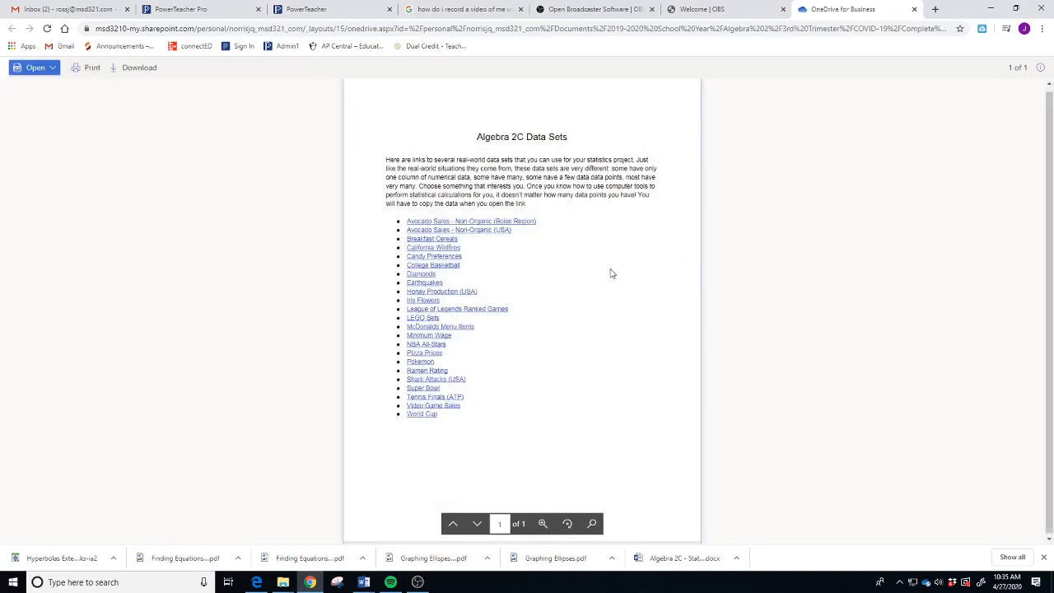
{"action": "left_click", "coordinate": [432, 239]}
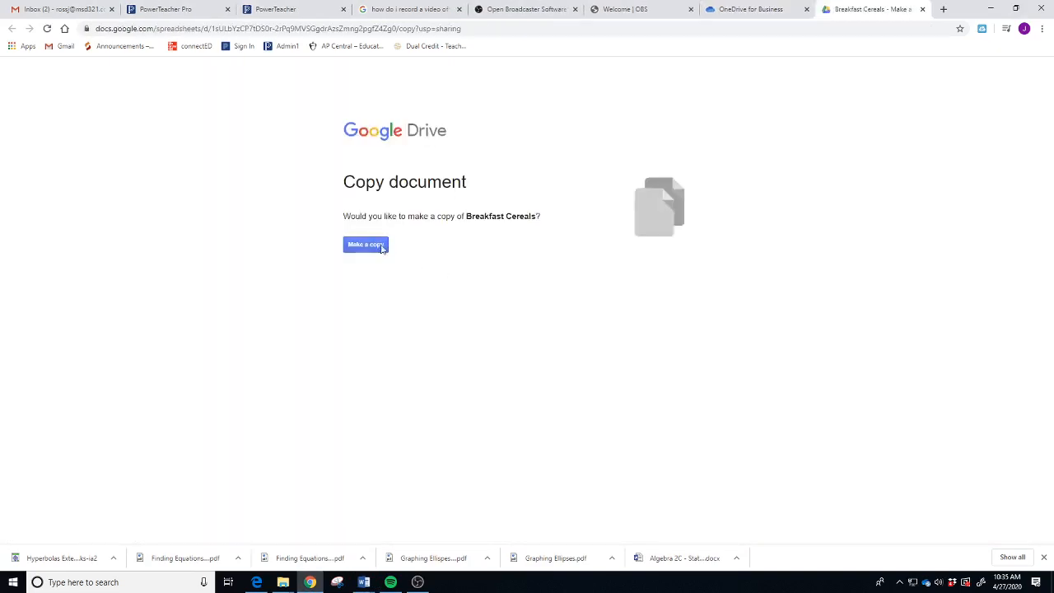
- Make a personal copy of the Breakfast Cereals spreadsheet
{"action": "left_click", "coordinate": [365, 245]}
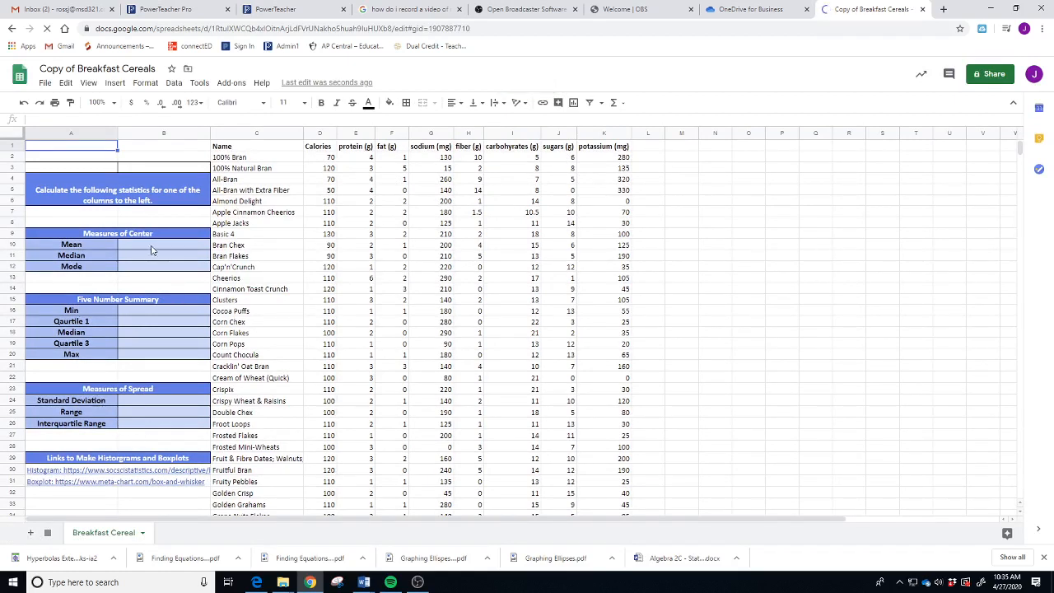
- Enter =AVERAGE(J2:J77) in B10 so the sugars Mean reads 7.03
{"action": "left_click", "coordinate": [156, 251]}
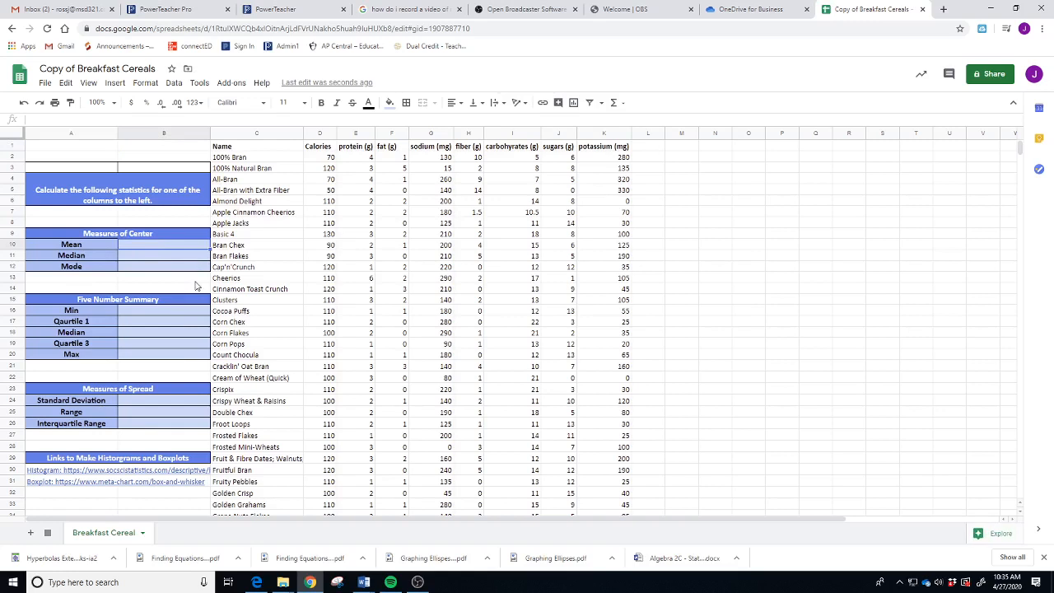
{"action": "type", "text": "="}
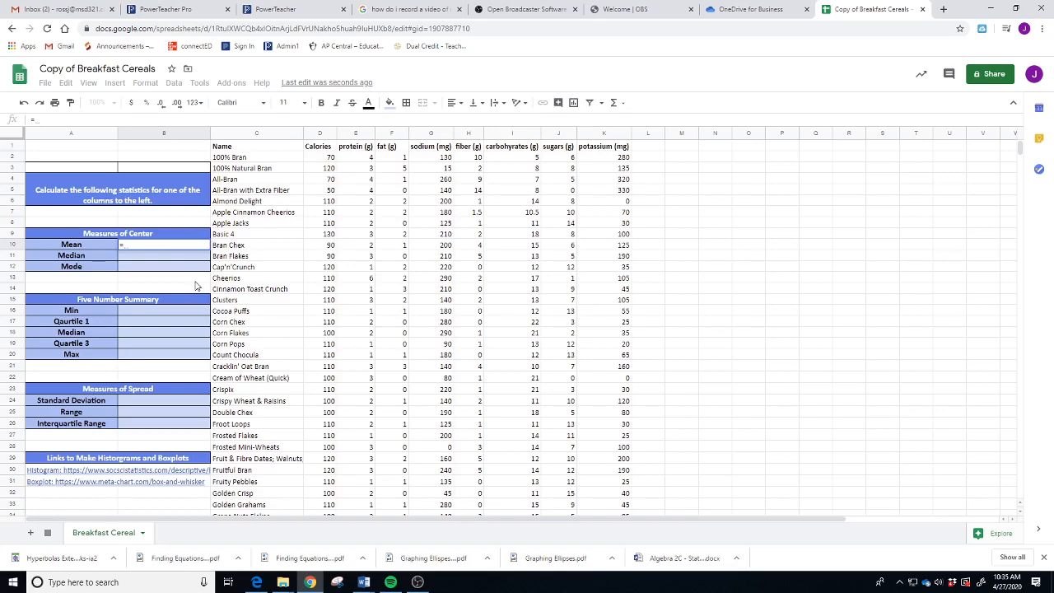
{"action": "type", "text": "aver"}
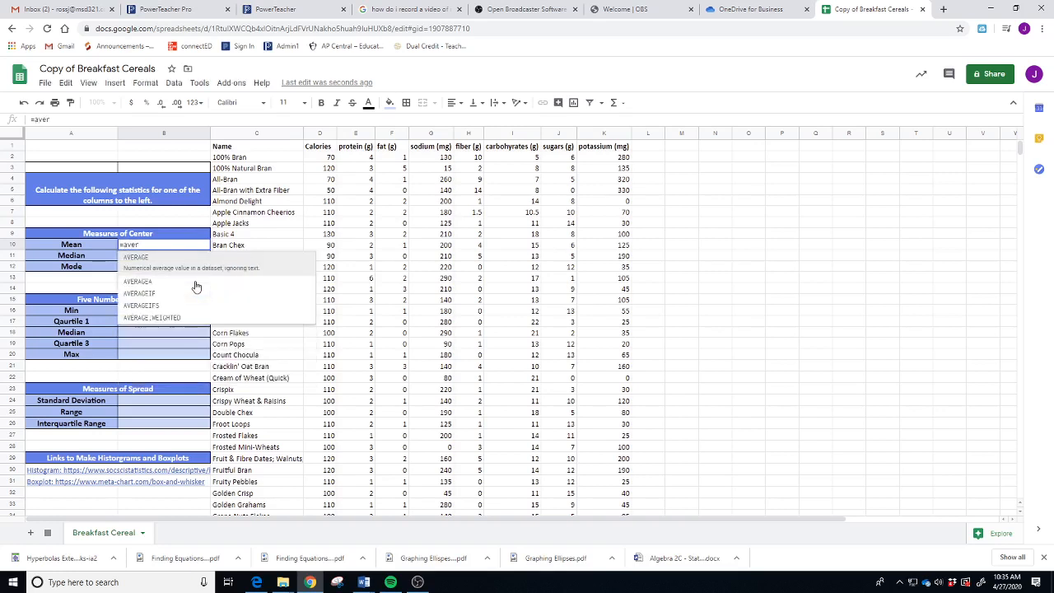
{"action": "left_click", "coordinate": [151, 268]}
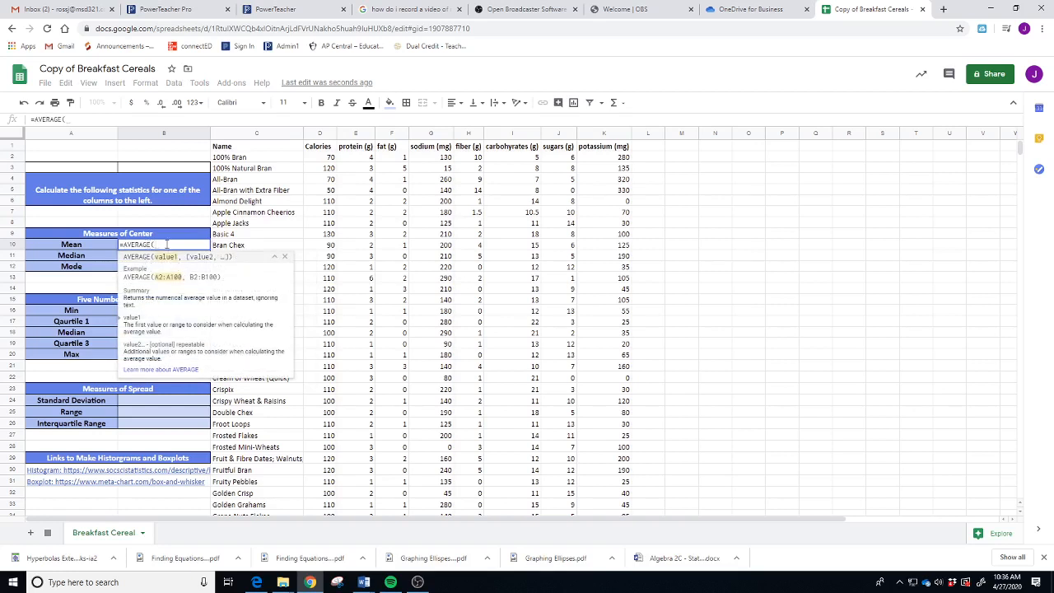
{"action": "left_click", "coordinate": [562, 158]}
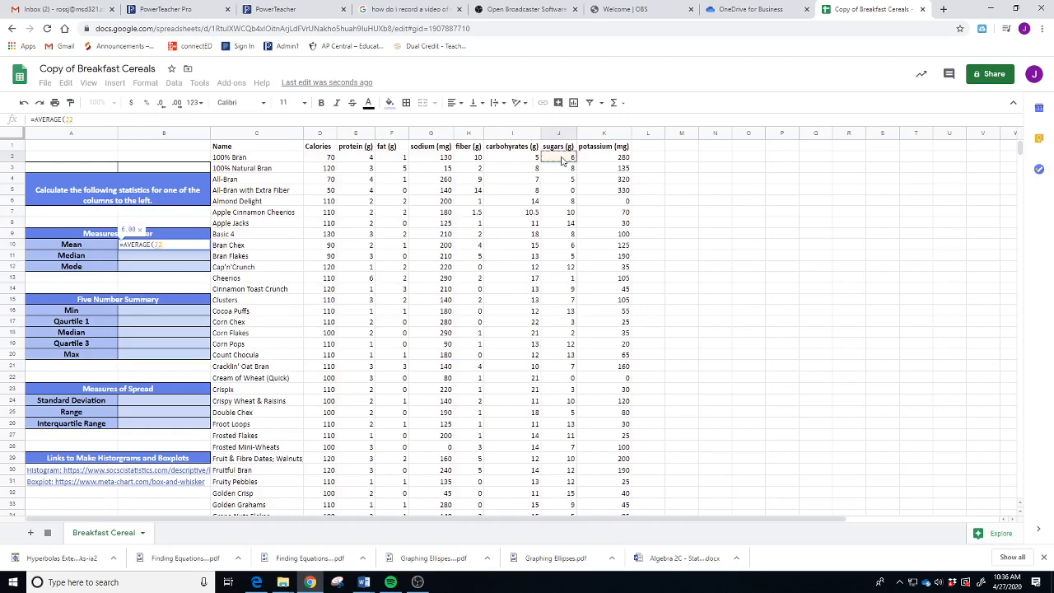
{"action": "left_click_drag", "start_coordinate": [562, 159], "coordinate": [572, 447]}
{"action": "scroll", "coordinate": [371, 387], "scroll_direction": "up", "scroll_amount": 5}
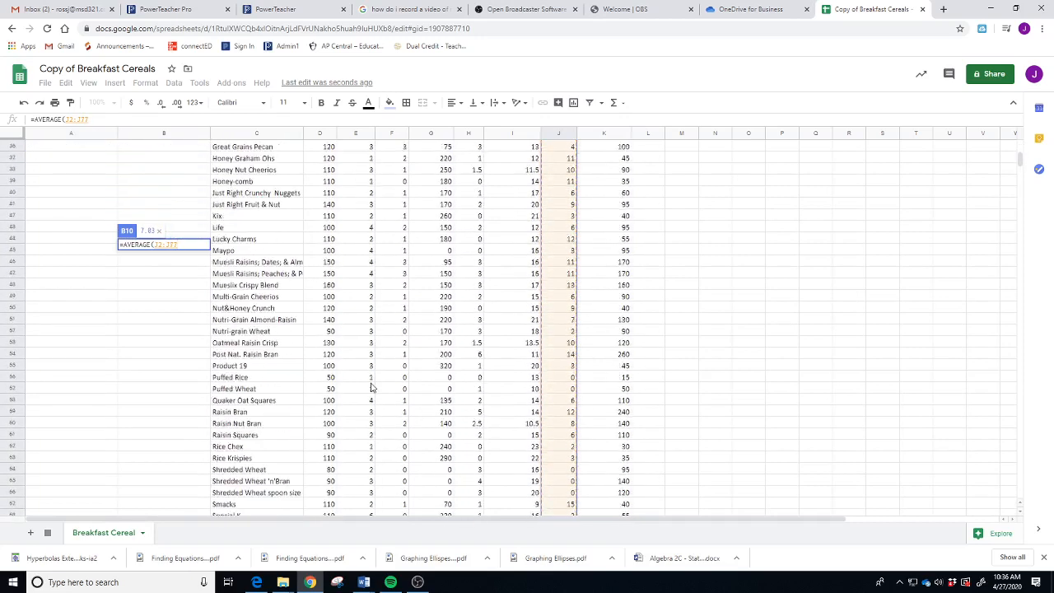
{"action": "scroll", "coordinate": [371, 387], "scroll_direction": "up", "scroll_amount": 10}
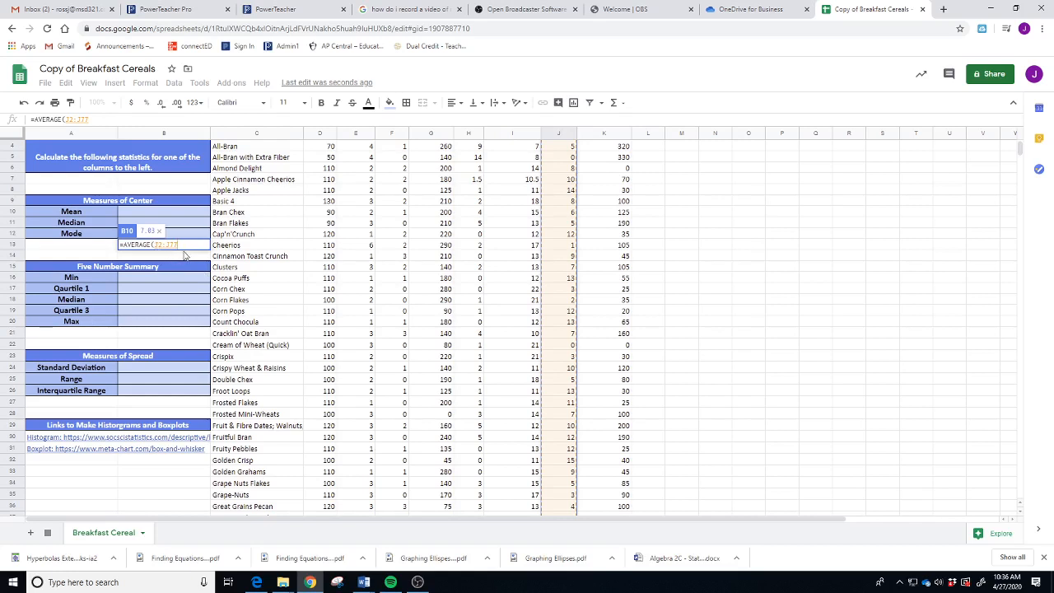
{"action": "type", "text": ")"}
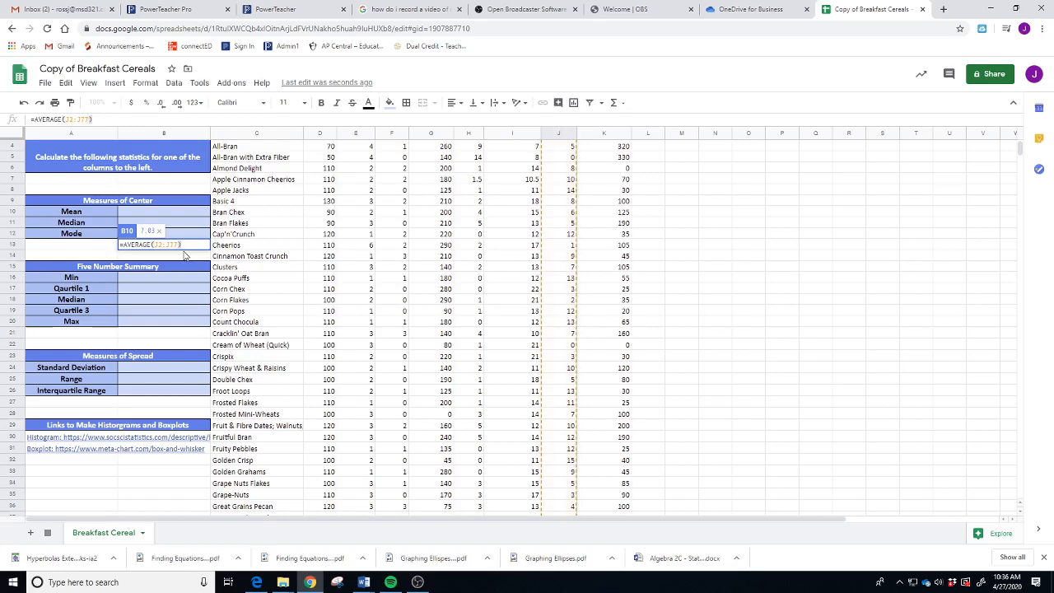
{"action": "key", "text": "Return"}
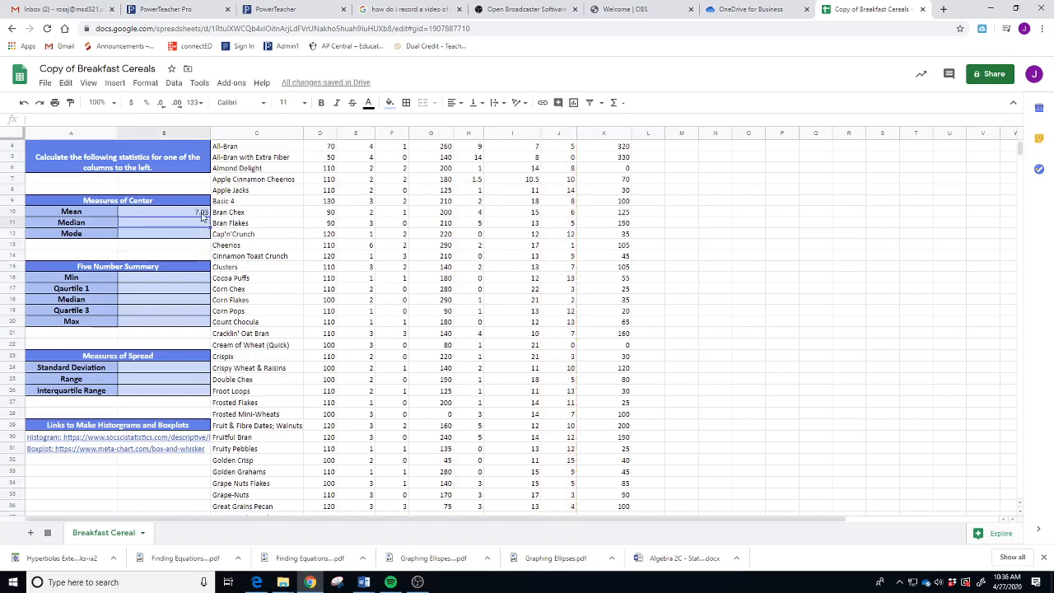
{"action": "left_click", "coordinate": [187, 234]}
- Enter =MEDIAN(J2:J77) in B11 so the Median reads 7.00
{"action": "left_click", "coordinate": [186, 223]}
{"action": "type", "text": "="}
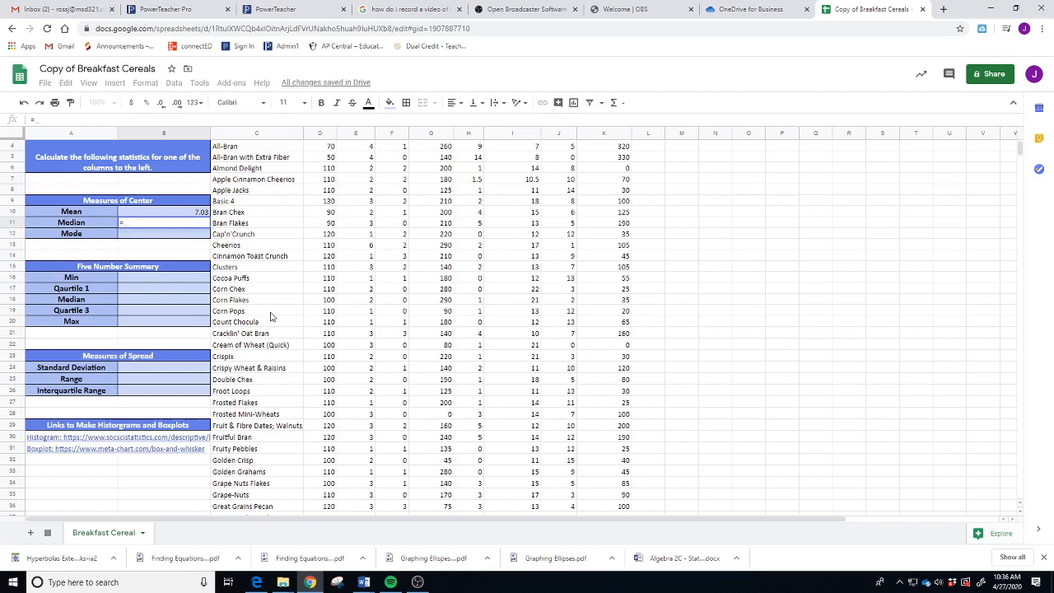
{"action": "type", "text": "med"}
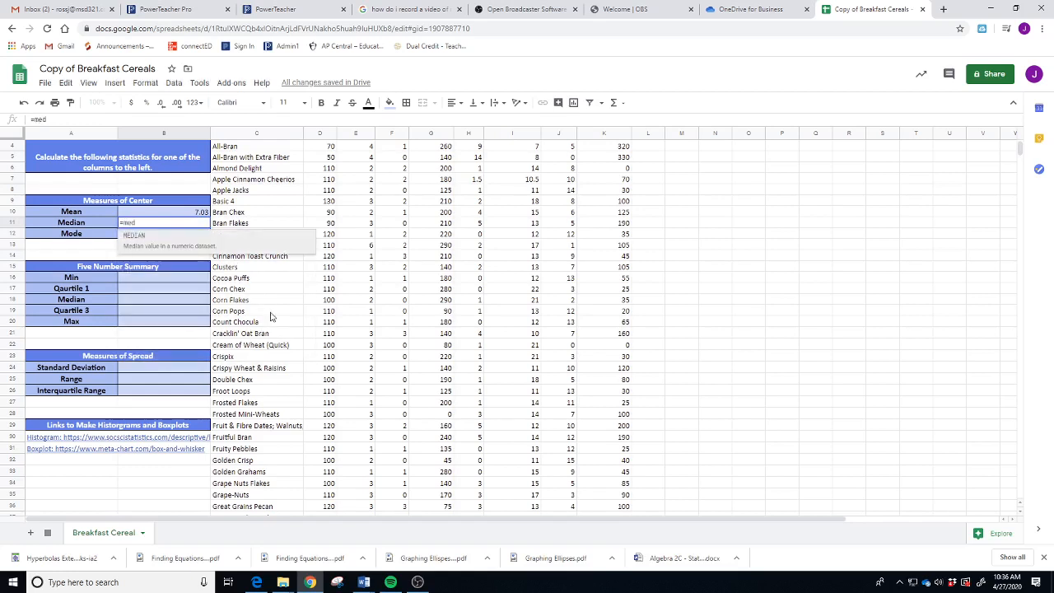
{"action": "left_click", "coordinate": [133, 240]}
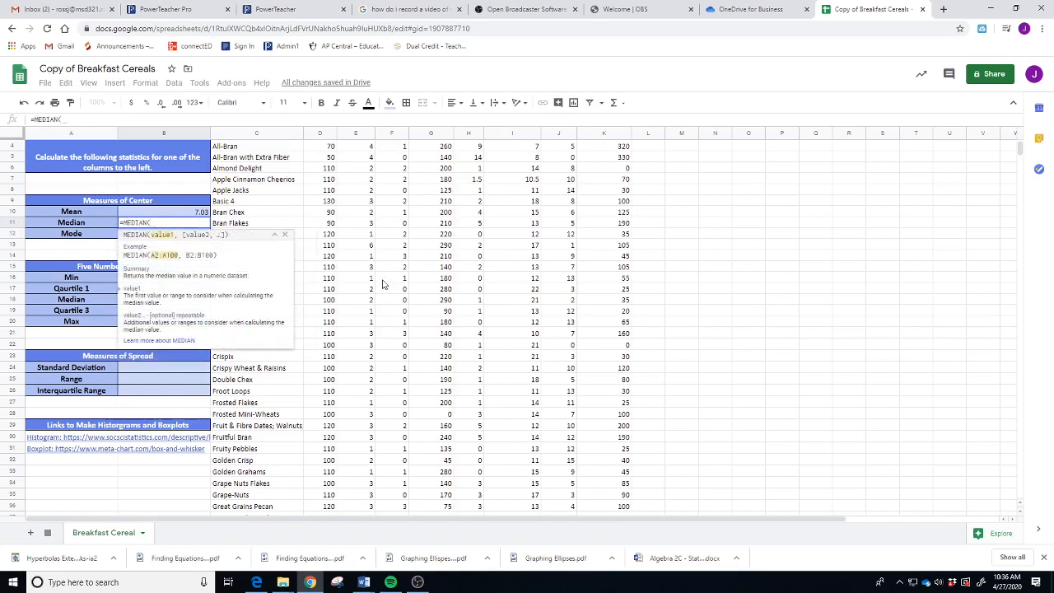
{"action": "scroll", "coordinate": [559, 179], "scroll_direction": "up", "scroll_amount": 1}
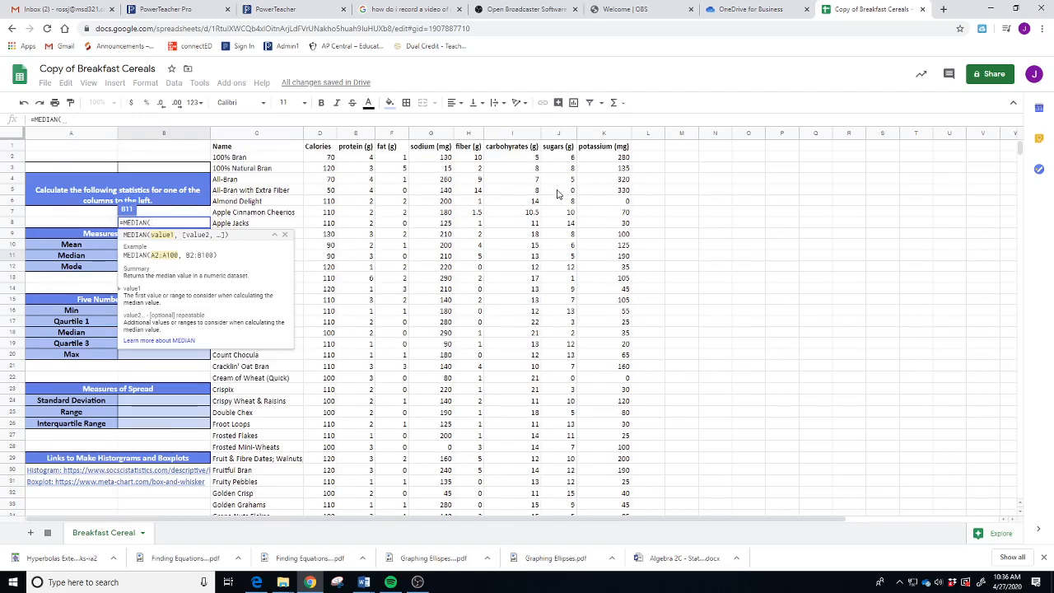
{"action": "left_click", "coordinate": [557, 158]}
{"action": "left_click_drag", "start_coordinate": [557, 162], "coordinate": [569, 449]}
{"action": "scroll", "coordinate": [461, 433], "scroll_direction": "up", "scroll_amount": 10}
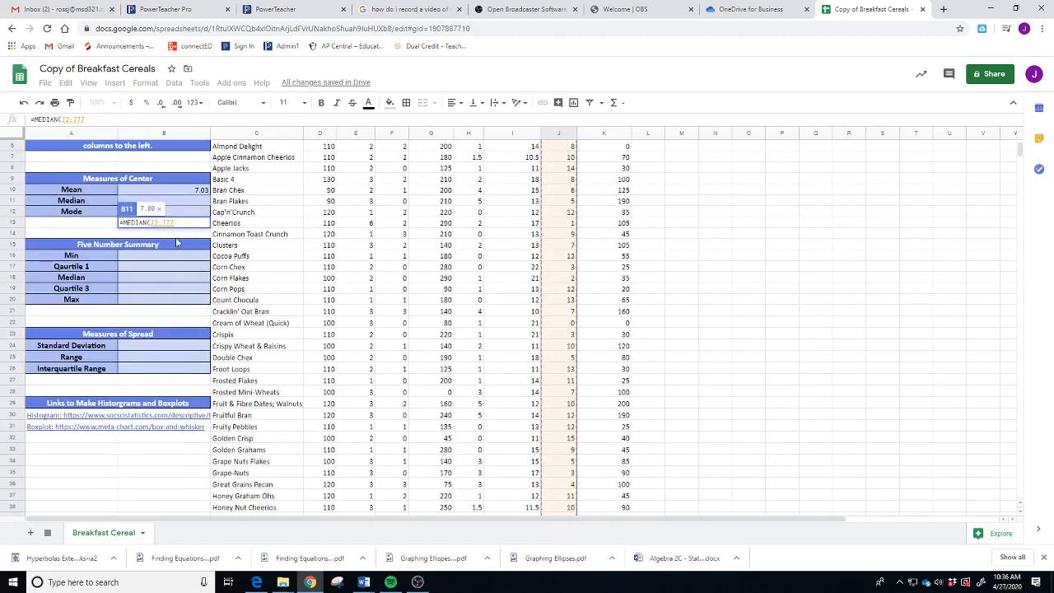
{"action": "type", "text": ")"}
{"action": "key", "text": "Return"}
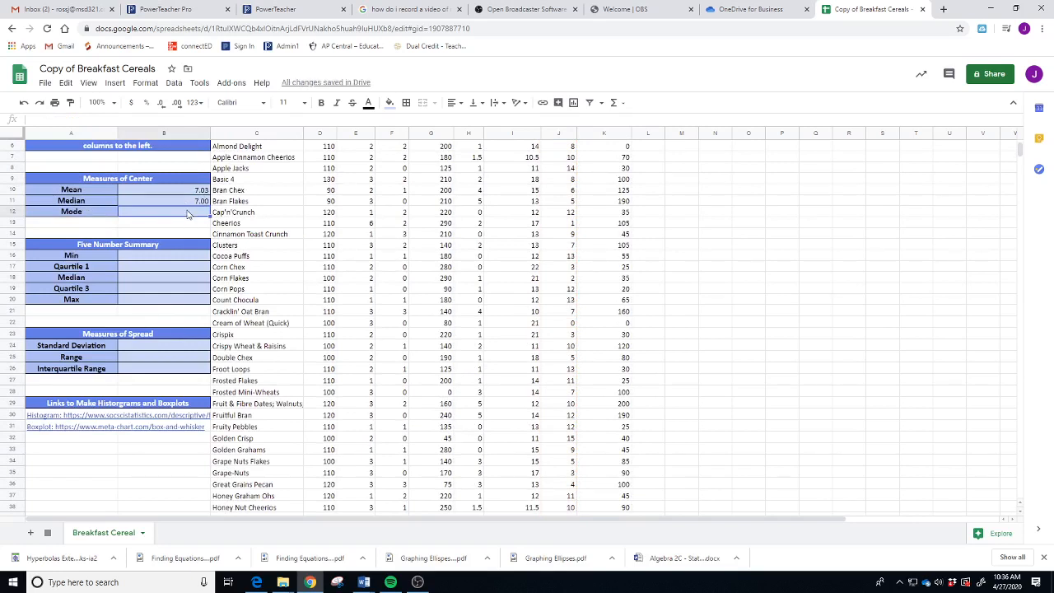
{"action": "scroll", "coordinate": [560, 241], "scroll_direction": "up", "scroll_amount": 2}
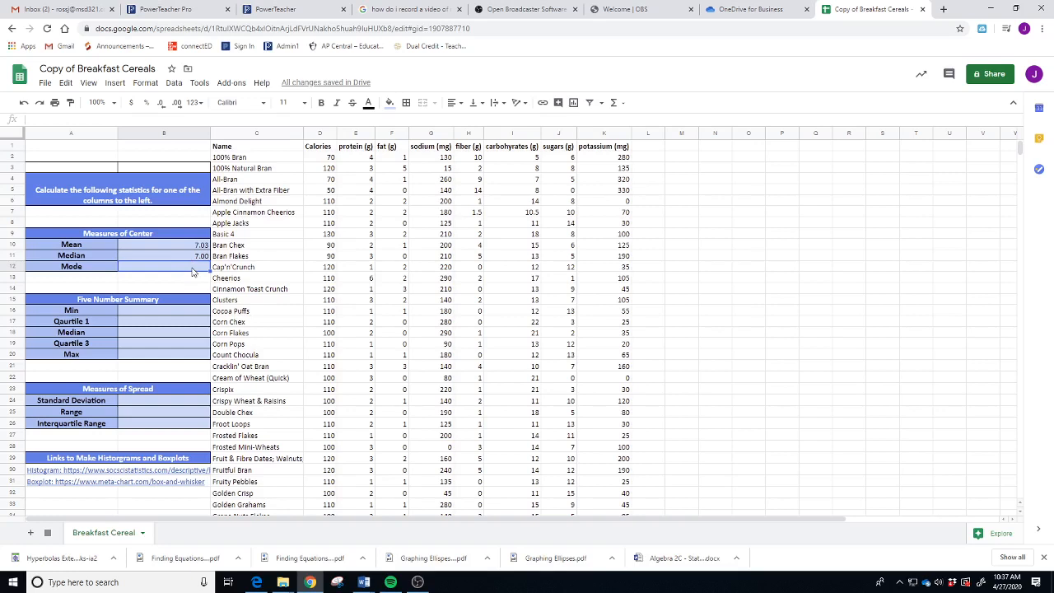
- Discard a misplaced MODE entry and re-confirm the median formula =MEDIAN(J2:J77)
{"action": "type", "text": "=mode"}
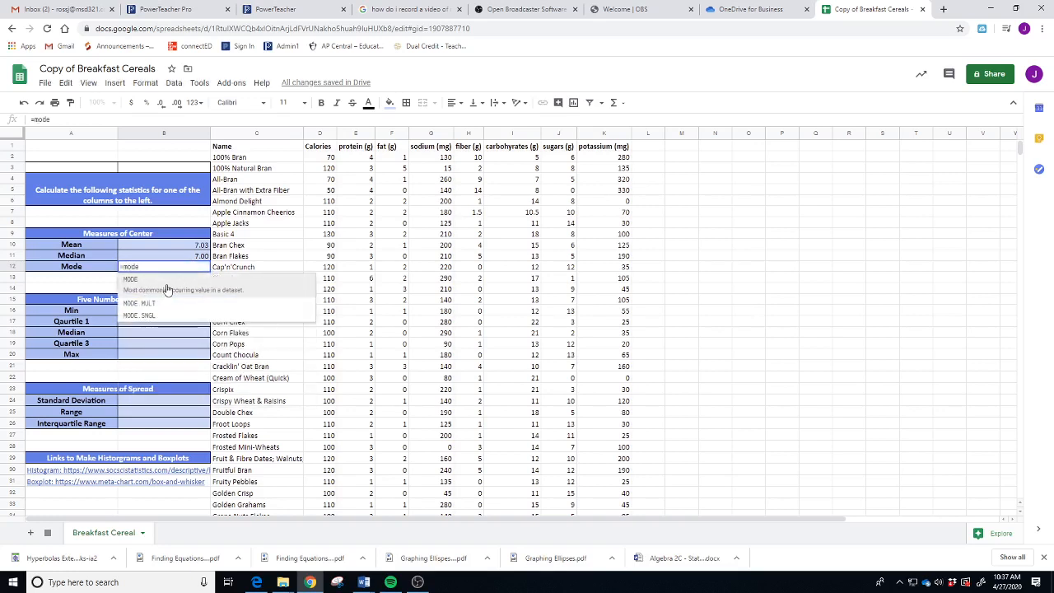
{"action": "left_click", "coordinate": [165, 290]}
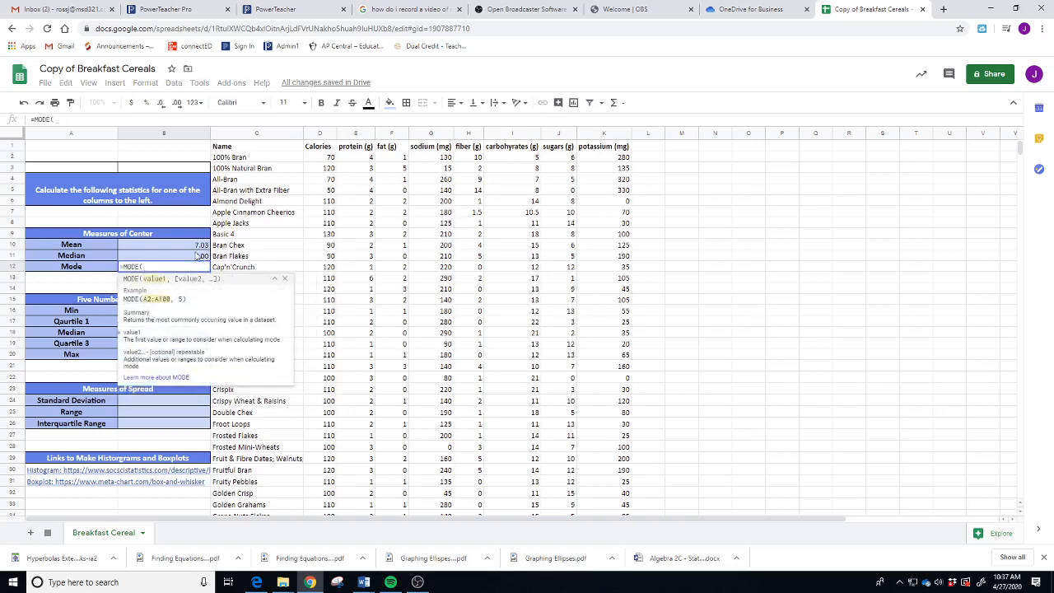
{"action": "left_click", "coordinate": [186, 256]}
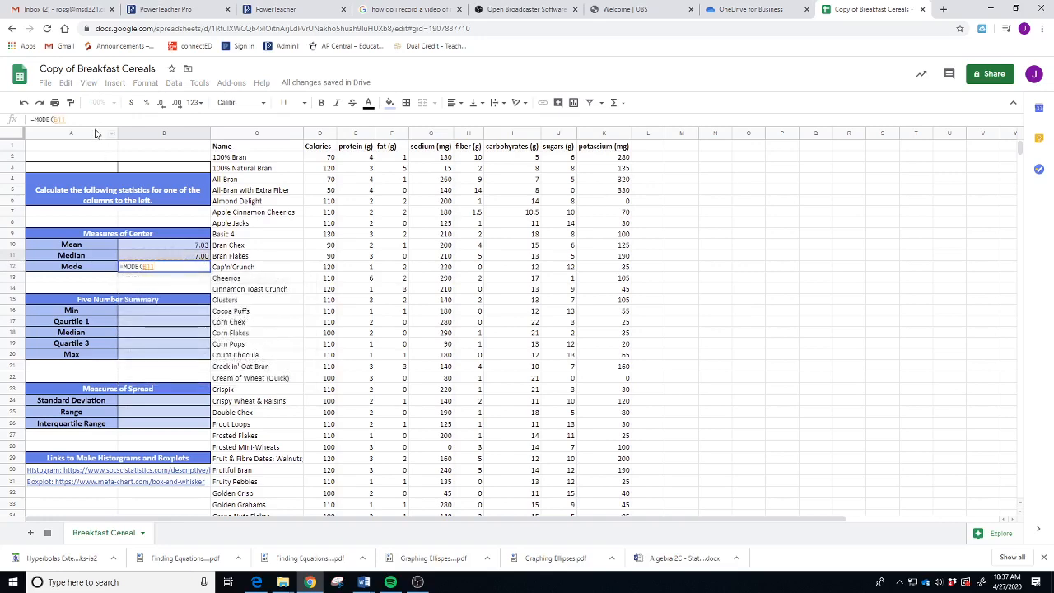
{"action": "key", "text": "BackSpace"}
{"action": "key", "text": "BackSpace"}
{"action": "key", "text": "BackSpace"}
{"action": "key", "text": "BackSpace"}
{"action": "key", "text": "BackSpace"}
{"action": "key", "text": "BackSpace"}
{"action": "key", "text": "BackSpace"}
{"action": "key", "text": "BackSpace"}
{"action": "key", "text": "BackSpace"}
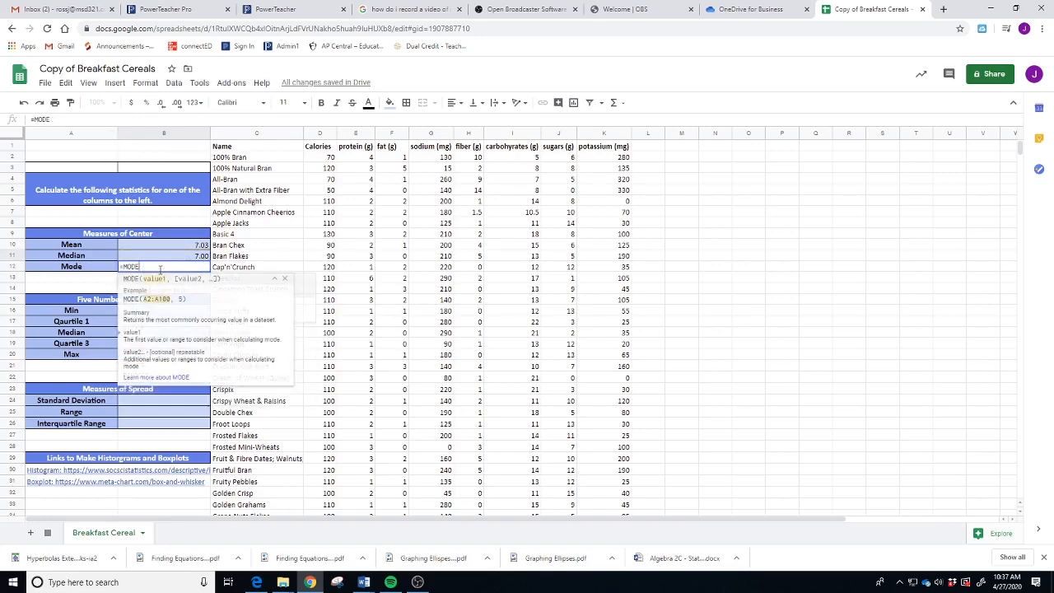
{"action": "left_click", "coordinate": [169, 257]}
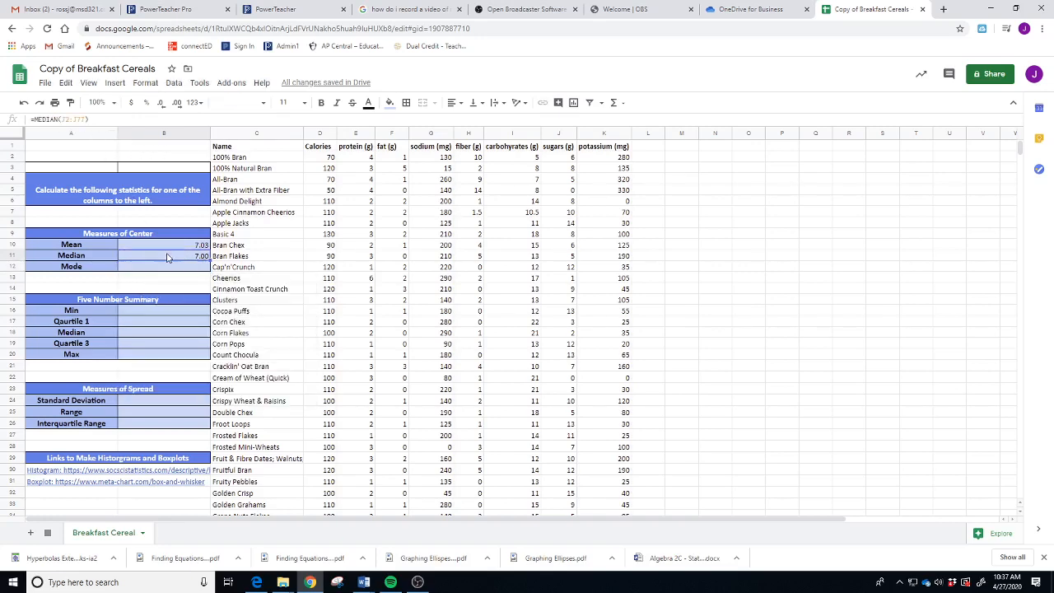
{"action": "left_click", "coordinate": [88, 119]}
{"action": "left_click_drag", "start_coordinate": [85, 119], "coordinate": [63, 119]}
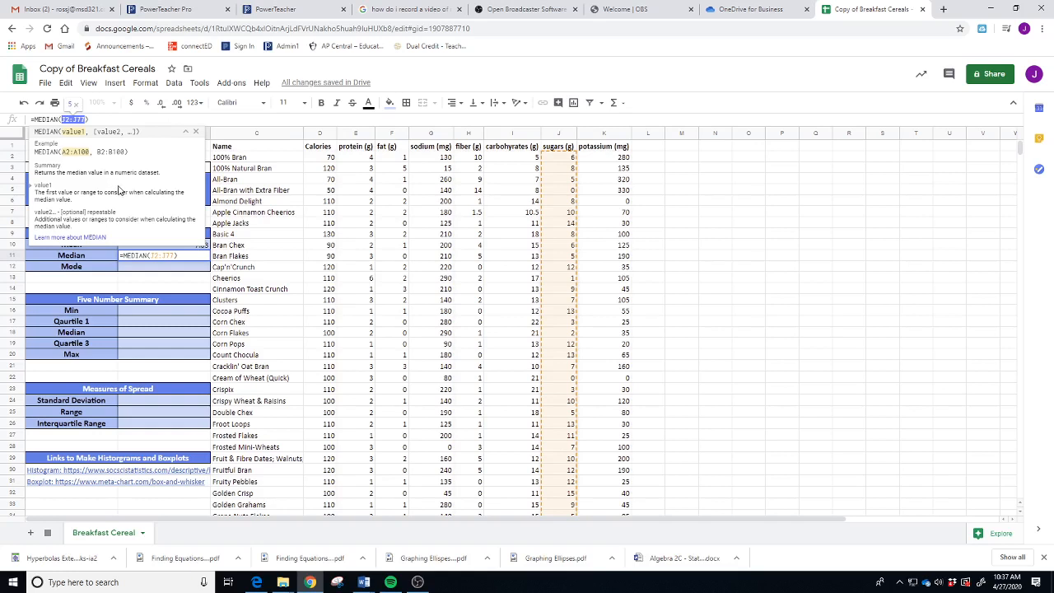
{"action": "key", "text": "Return"}
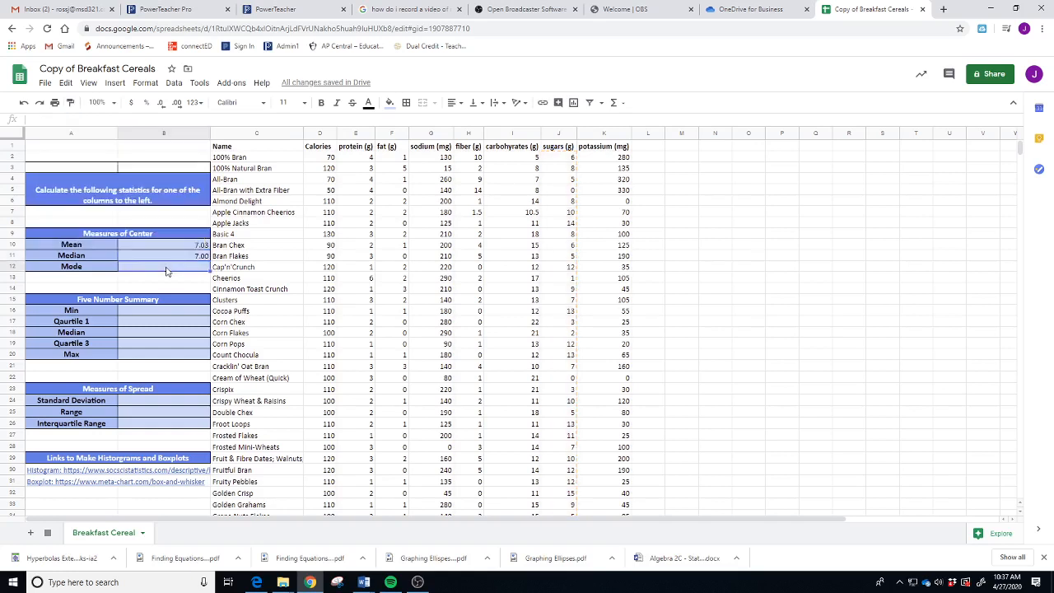
- Enter =MODE(J2:J77) in B12 for a Mode of 3.00
{"action": "type", "text": "=mode"}
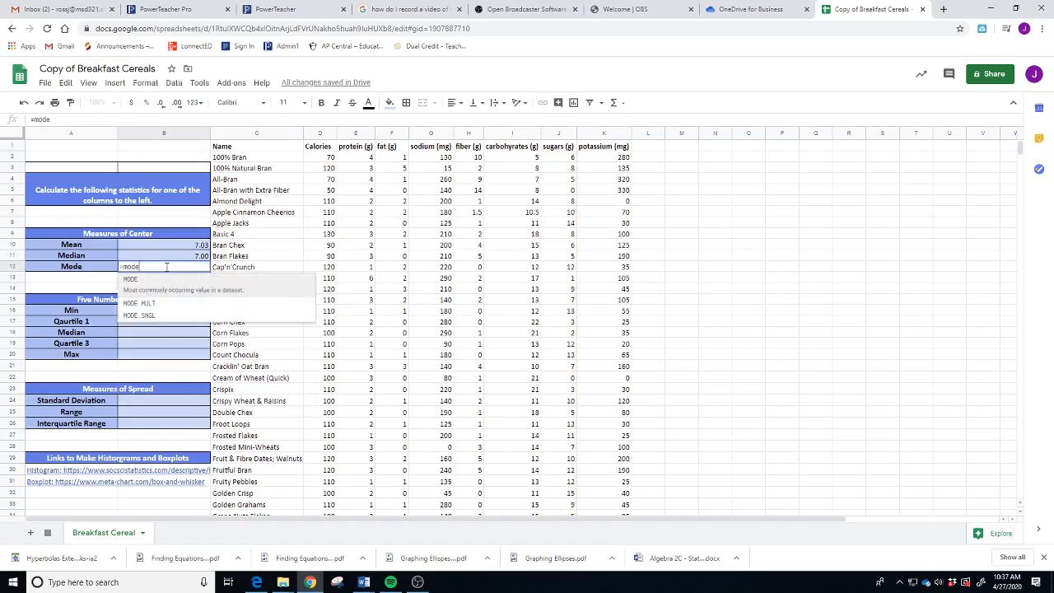
{"action": "left_click", "coordinate": [160, 286]}
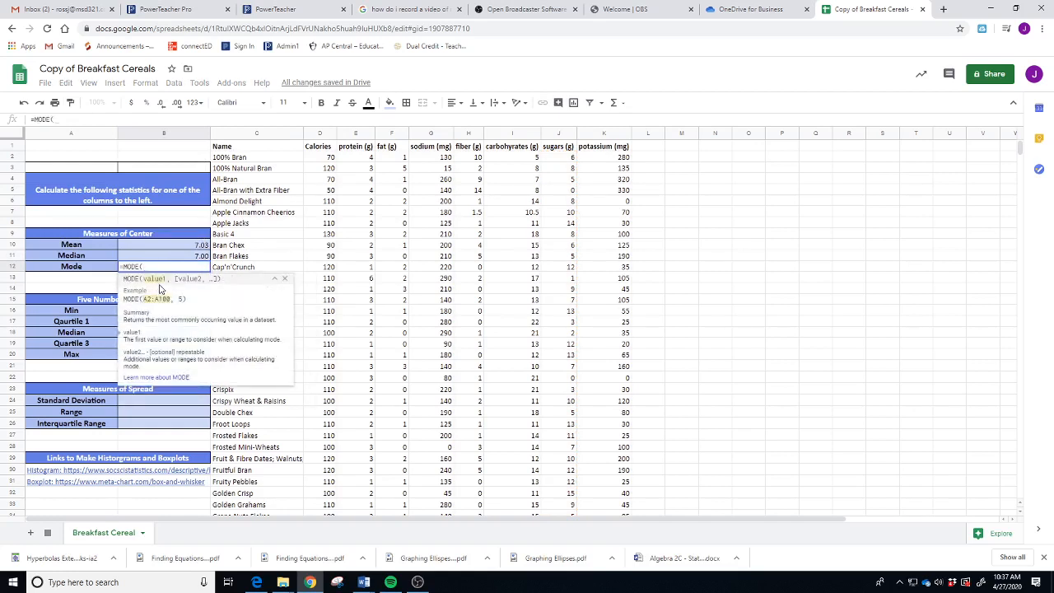
{"action": "type", "text": "J2:J77"}
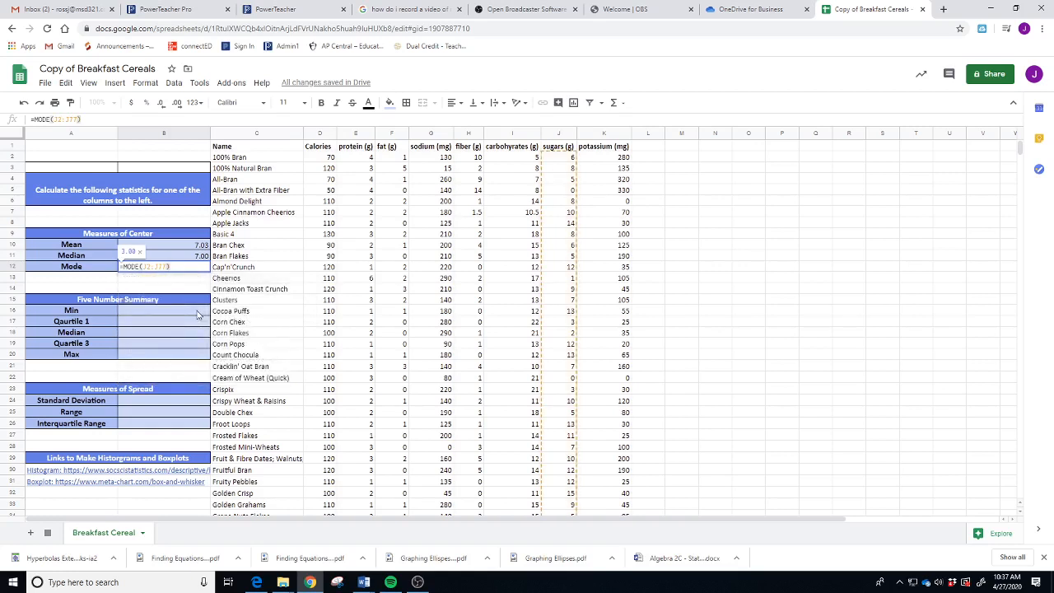
{"action": "key", "text": "Return"}
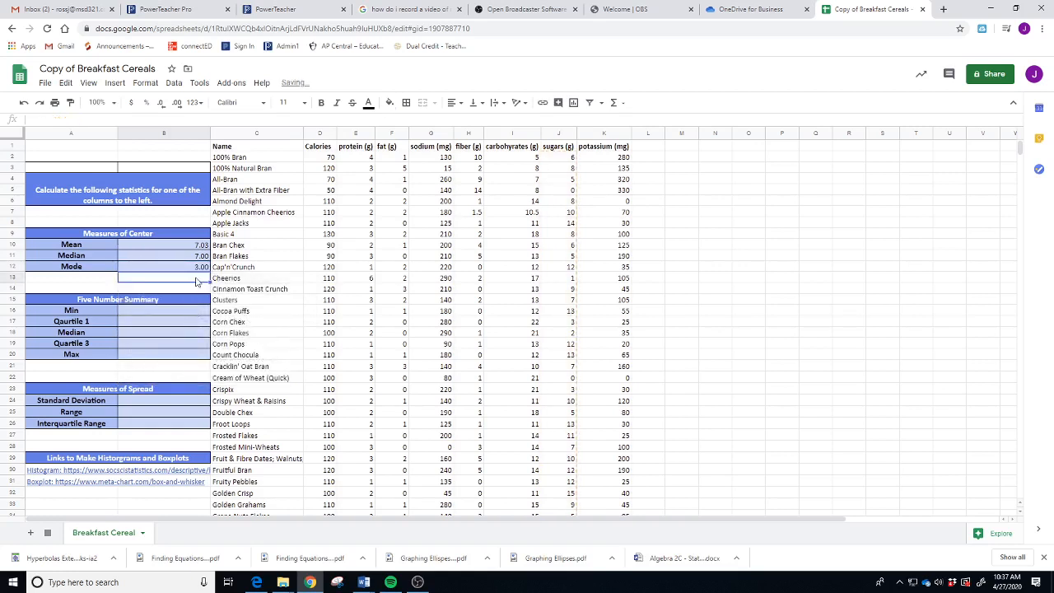
{"action": "left_click", "coordinate": [176, 313]}
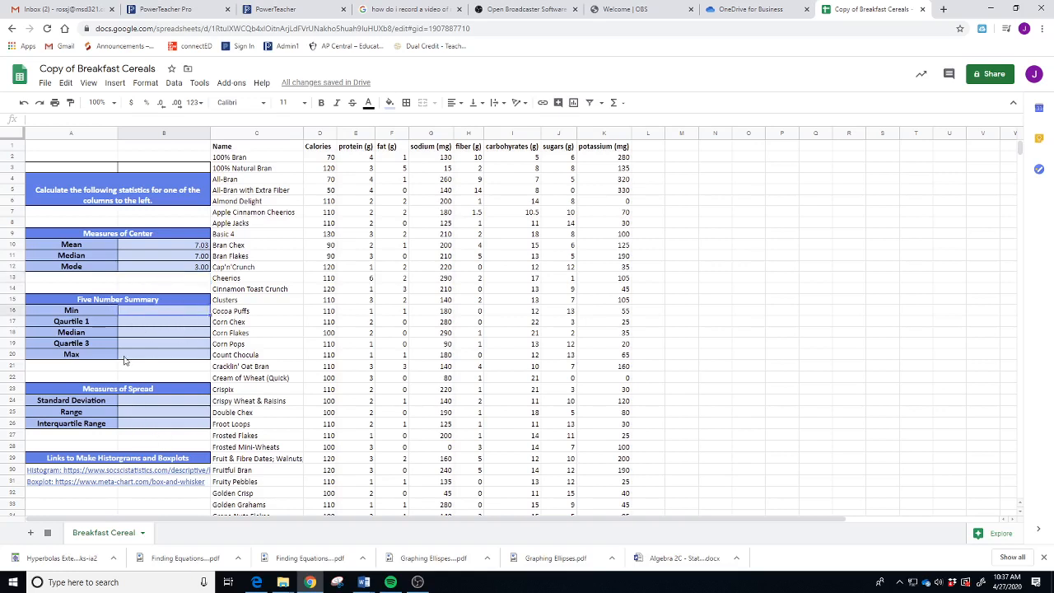
- Enter =MIN(J2:J77) in B16 for a Min of 0.00
{"action": "type", "text": "=min"}
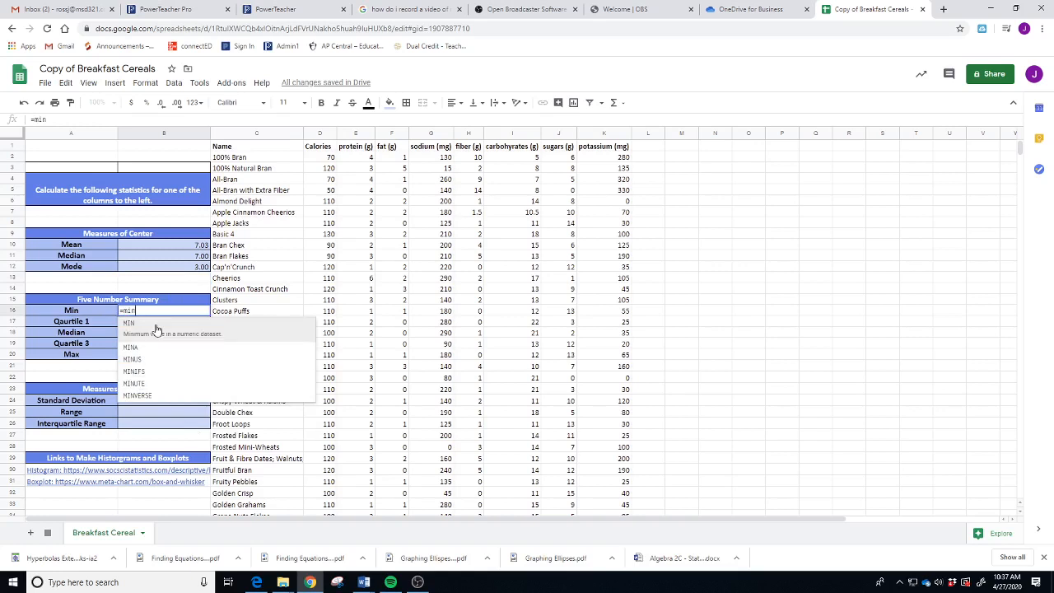
{"action": "left_click", "coordinate": [157, 329]}
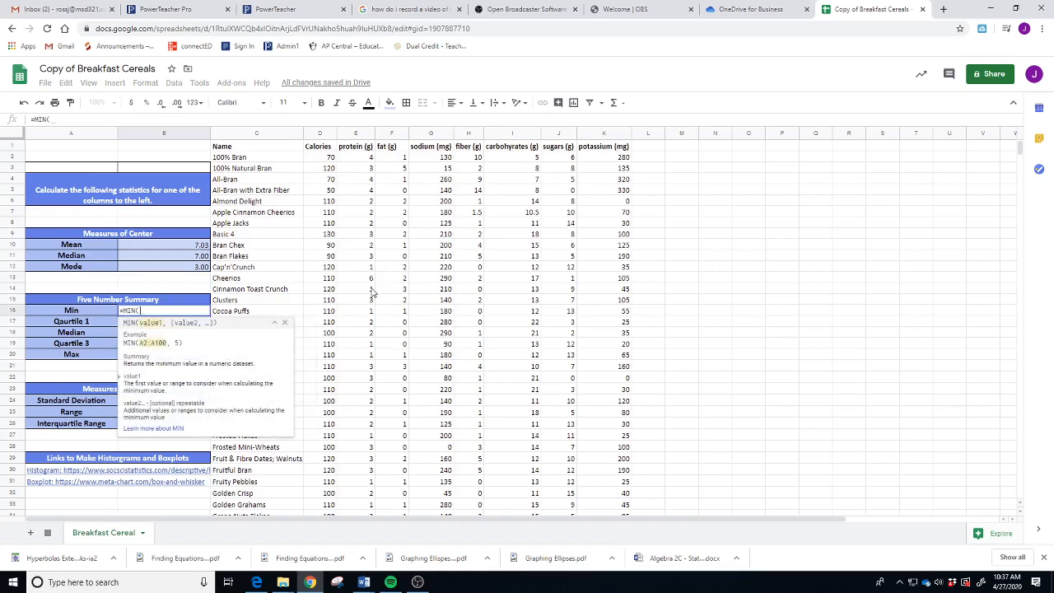
{"action": "type", "text": "J2:J77)"}
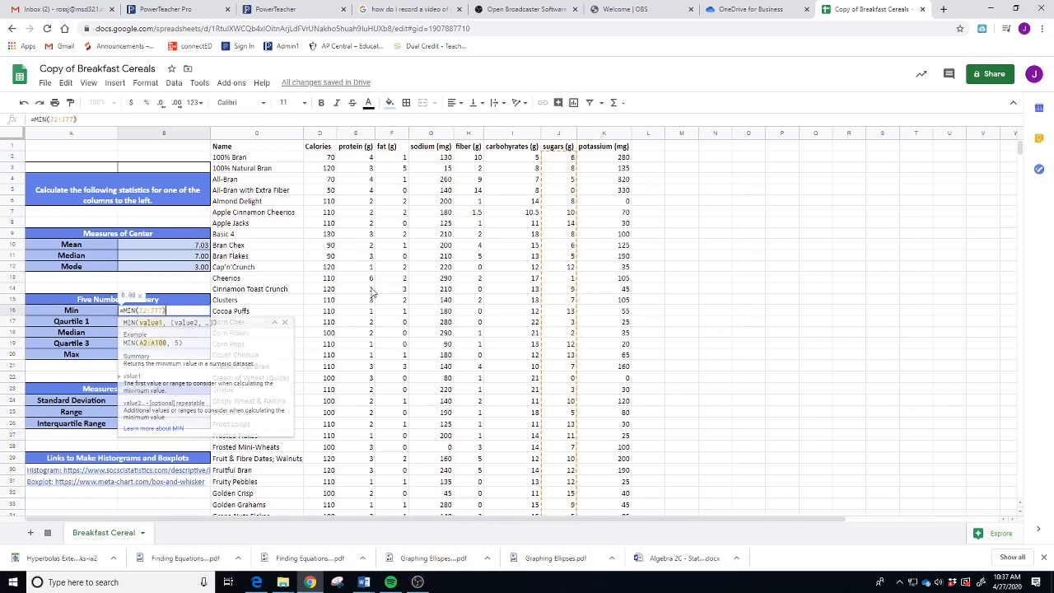
{"action": "key", "text": "Return"}
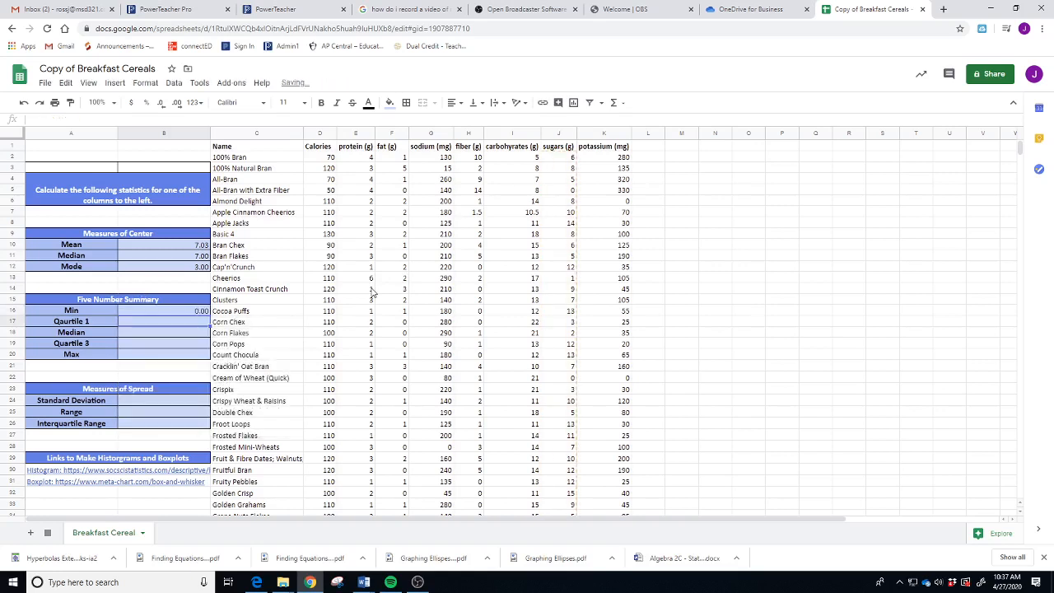
- Enter =QUARTILE(J2:J77,1) in B17 for a Quartile 1 of 3.00
{"action": "type", "text": "="}
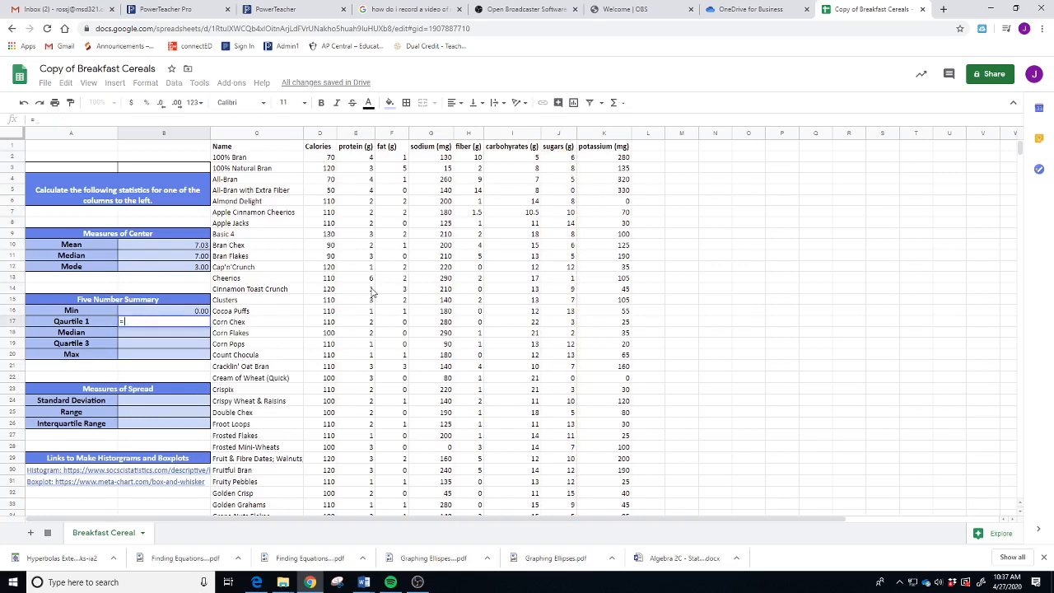
{"action": "type", "text": "quar"}
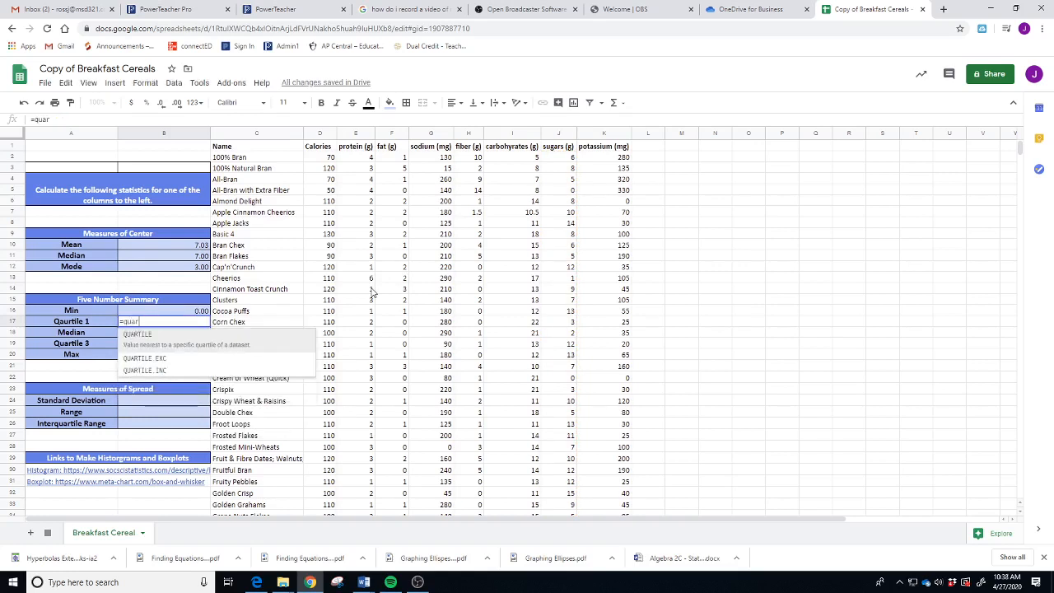
{"action": "left_click", "coordinate": [156, 342]}
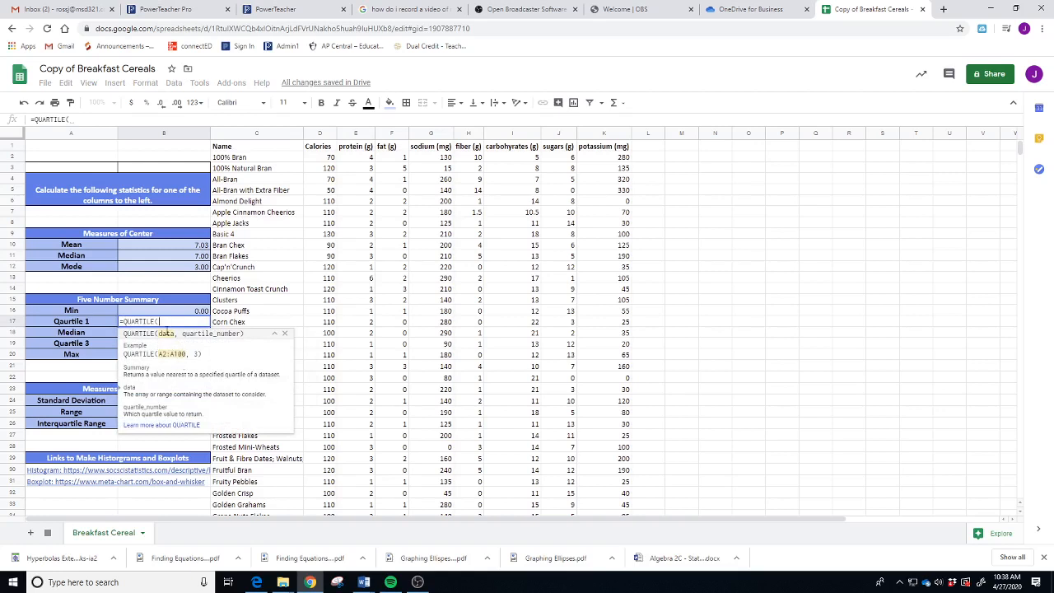
{"action": "type", "text": "J2:J77"}
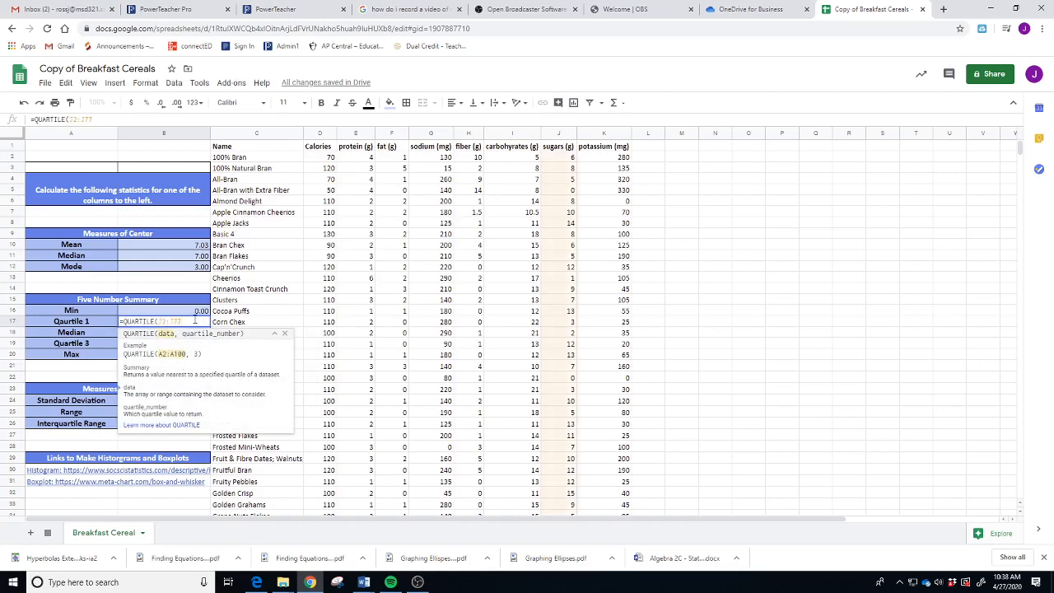
{"action": "type", "text": ","}
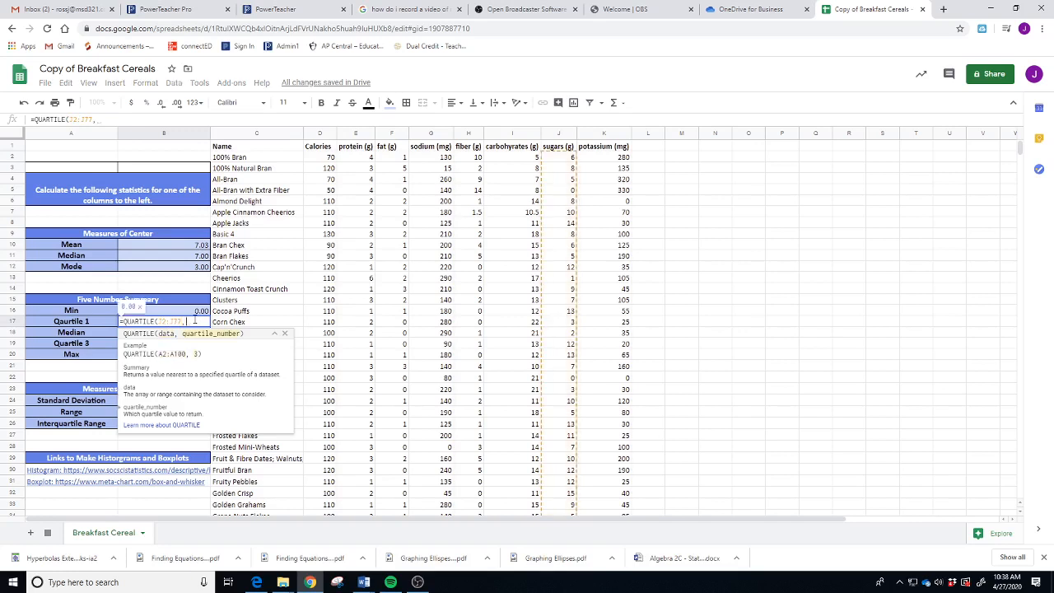
{"action": "type", "text": "1"}
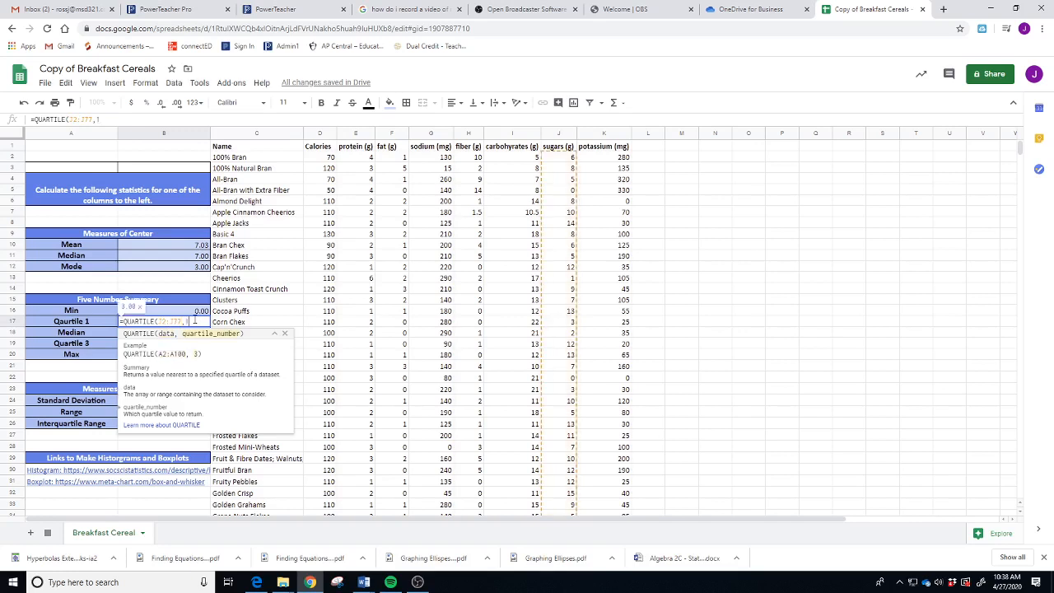
{"action": "type", "text": ")"}
{"action": "key", "text": "Return"}
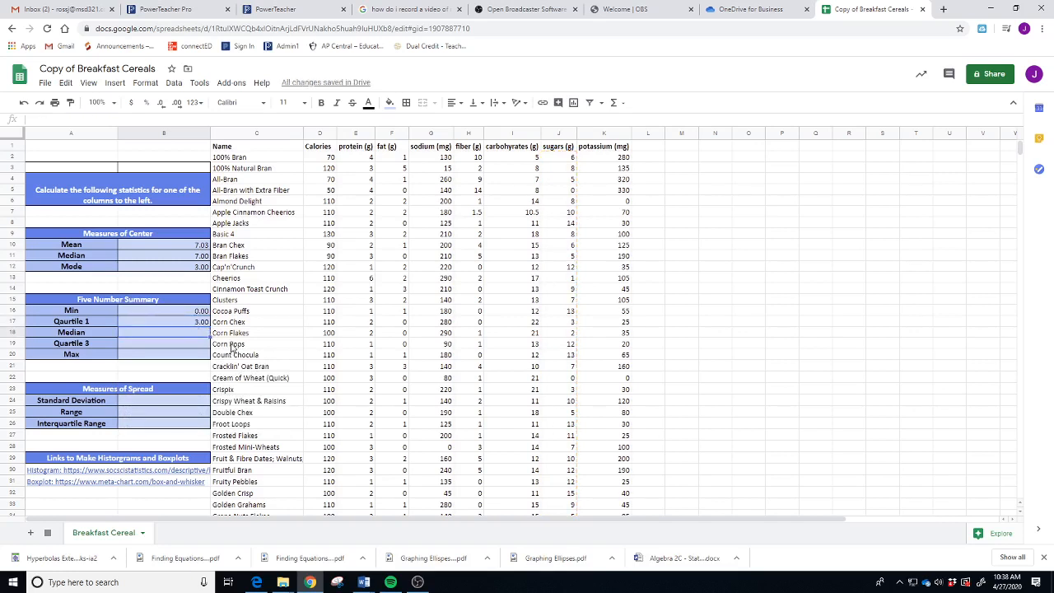
- Type 7.00 as the five number summary's Median in B18
{"action": "type", "text": "="}
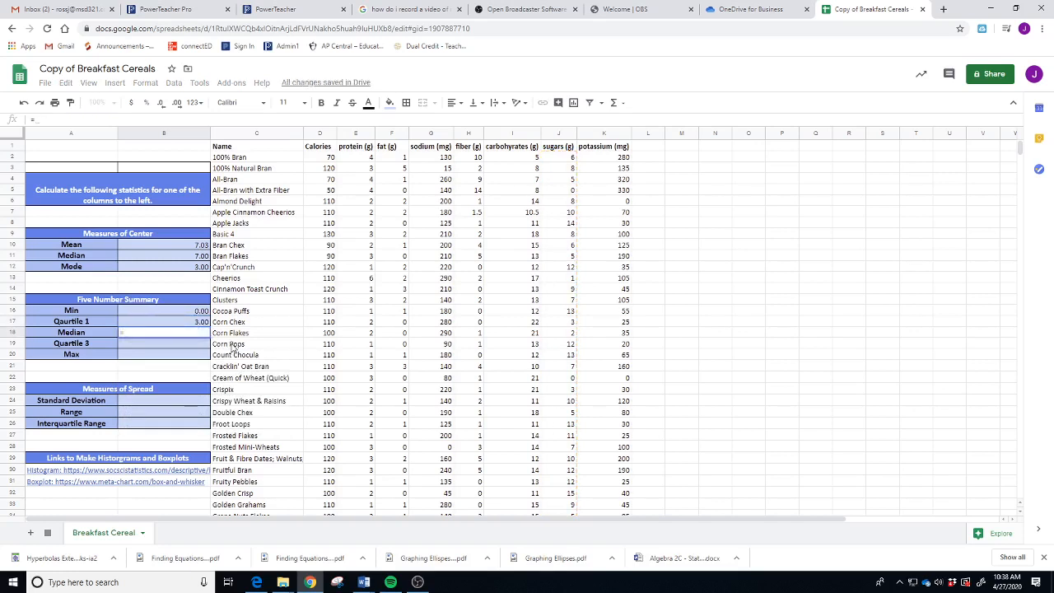
{"action": "key", "text": "Escape"}
{"action": "left_click", "coordinate": [176, 258]}
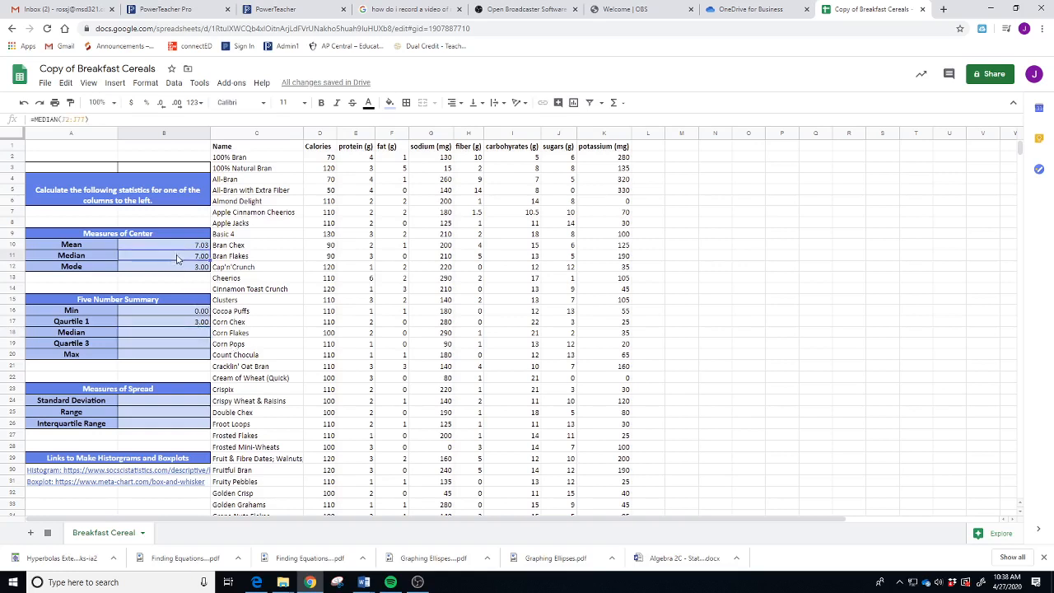
{"action": "left_click", "coordinate": [192, 331]}
{"action": "type", "text": "7"}
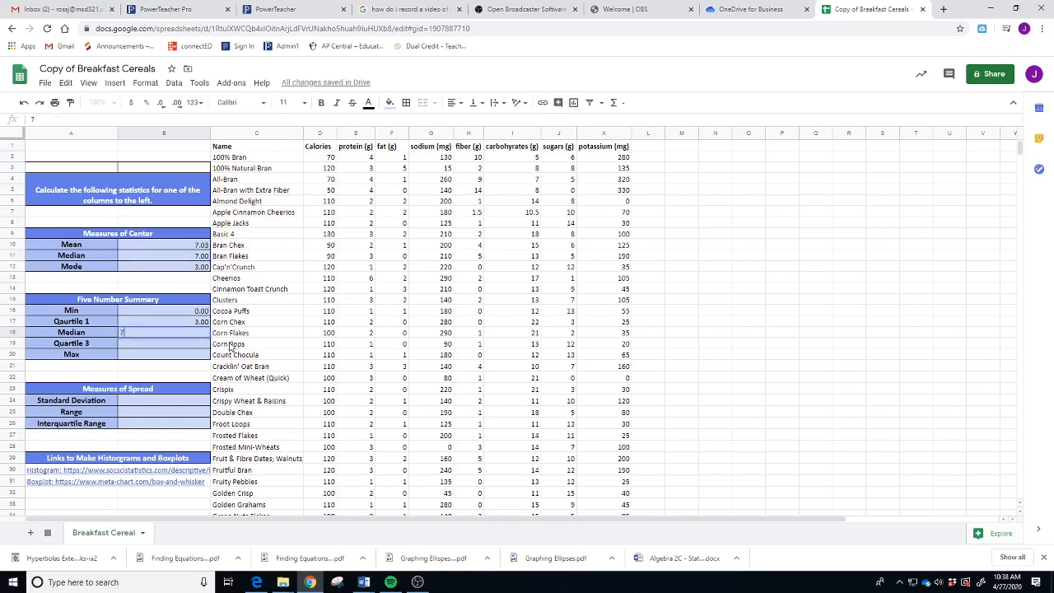
{"action": "type", "text": ".00"}
{"action": "key", "text": "Return"}
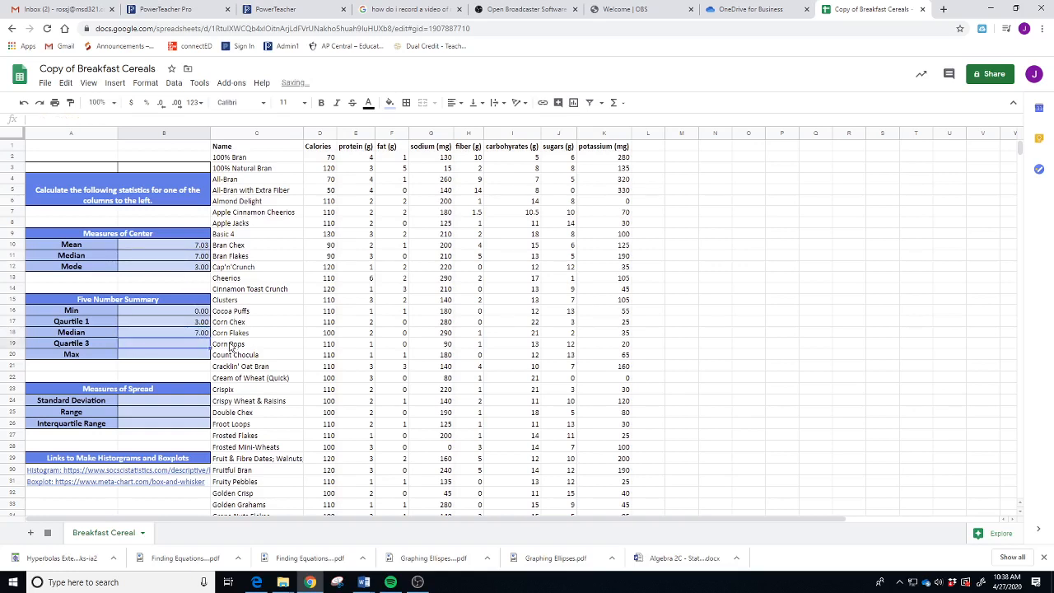
- Enter =QUARTILE(J2:J77,3) and =MAX(J2:J77) for Quartile 3 11.00 and Max 15.00
{"action": "type", "text": "=quartile"}
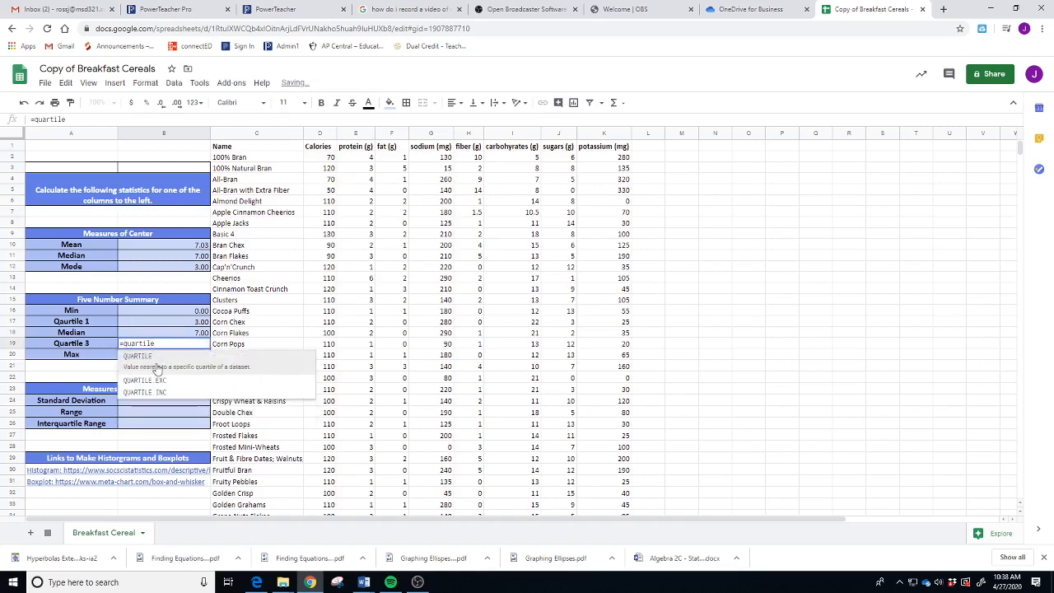
{"action": "left_click", "coordinate": [156, 367]}
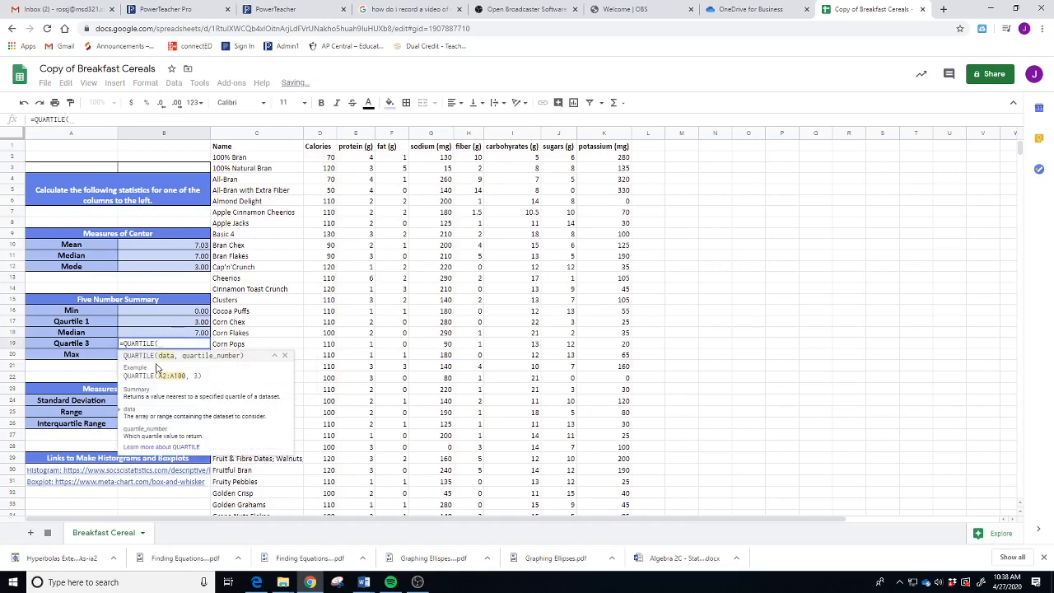
{"action": "type", "text": "J2:J77,3"}
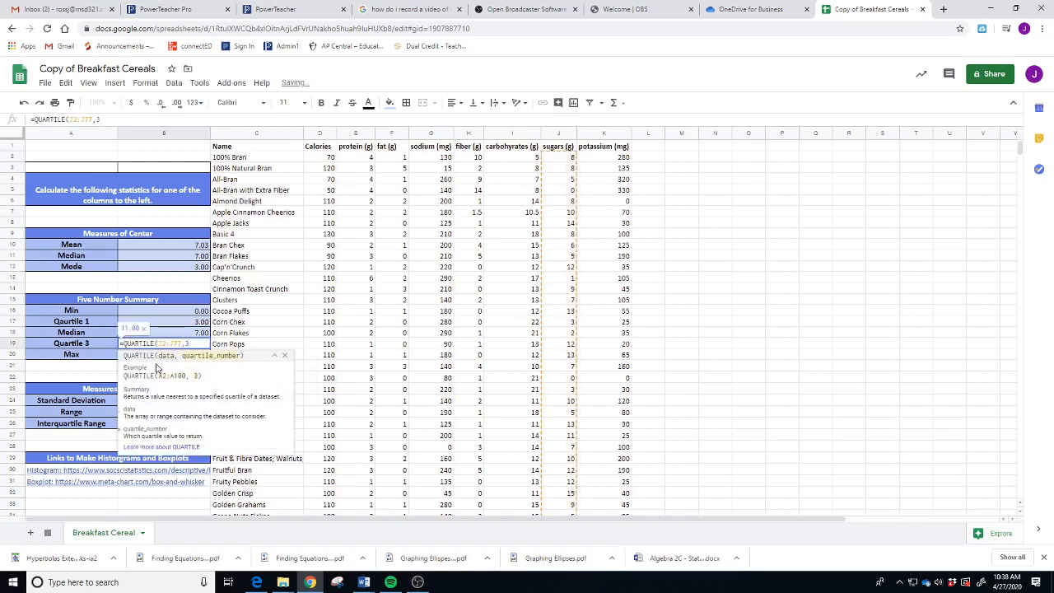
{"action": "type", "text": ")"}
{"action": "key", "text": "Return"}
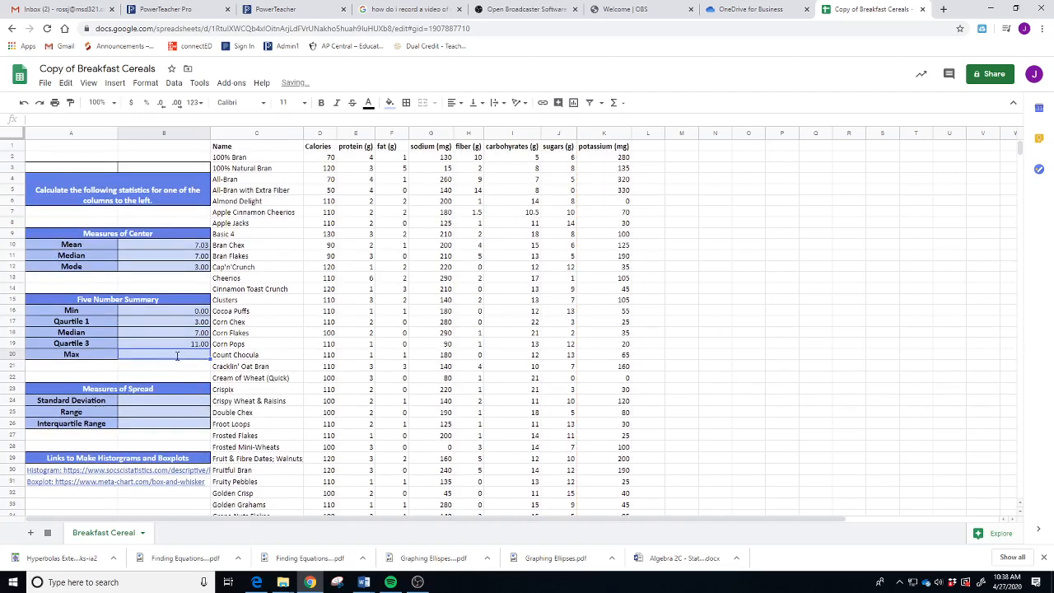
{"action": "type", "text": "=max"}
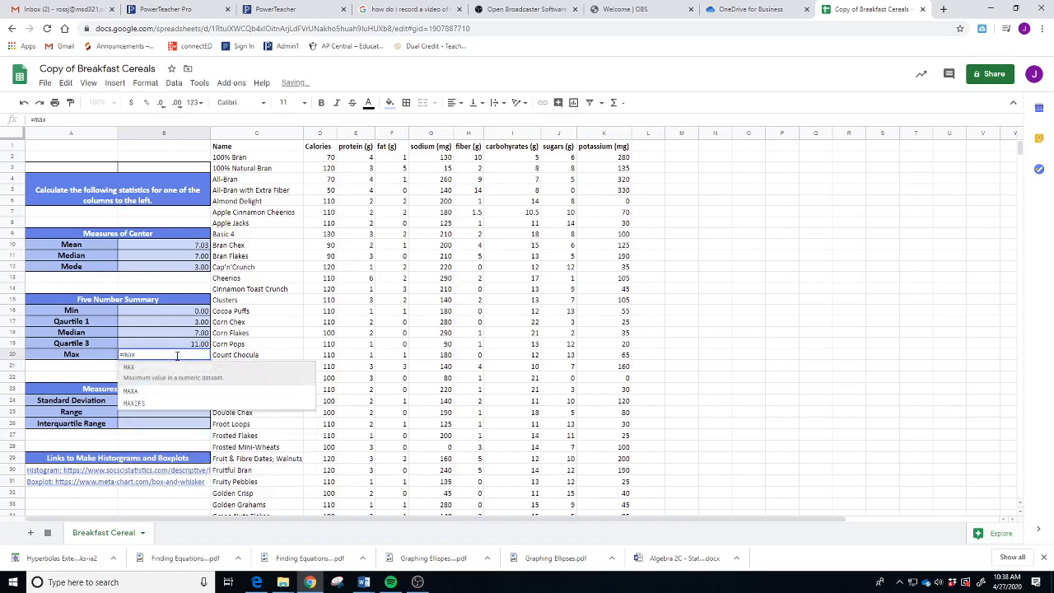
{"action": "left_click", "coordinate": [174, 378]}
{"action": "type", "text": "J2:J77"}
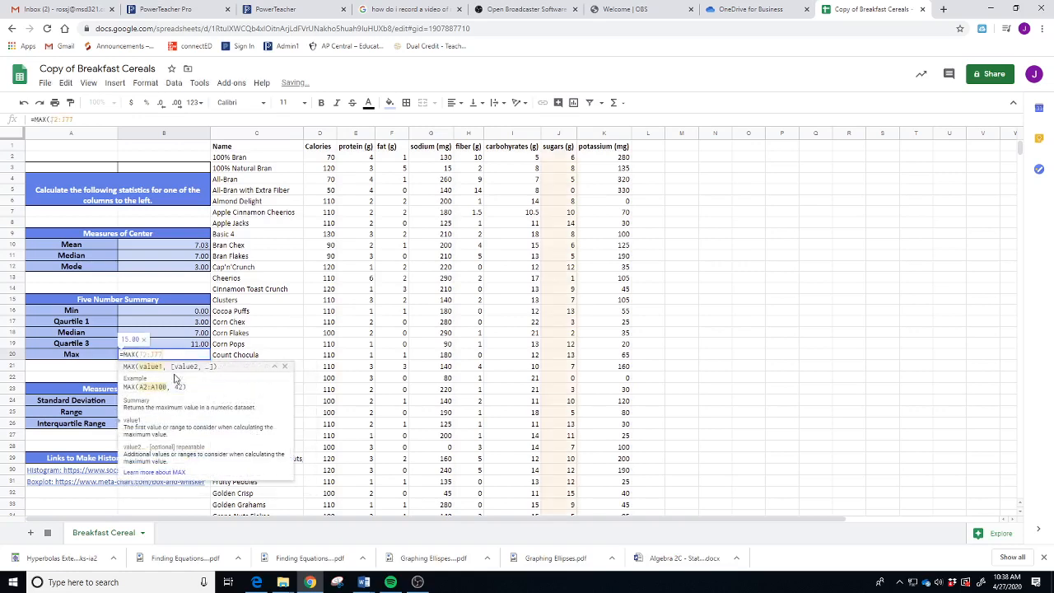
{"action": "type", "text": ")"}
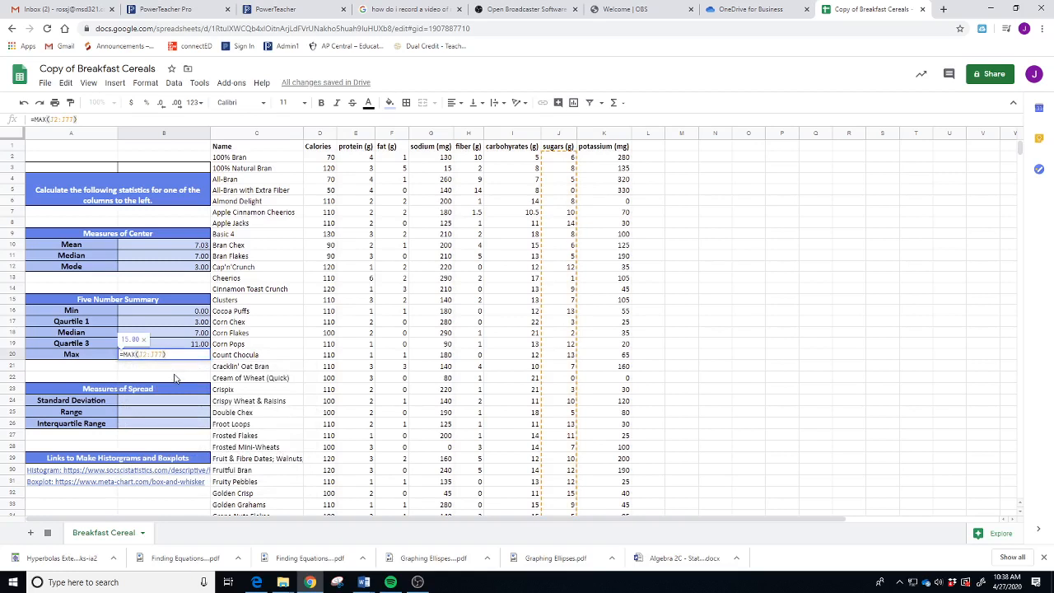
{"action": "key", "text": "Return"}
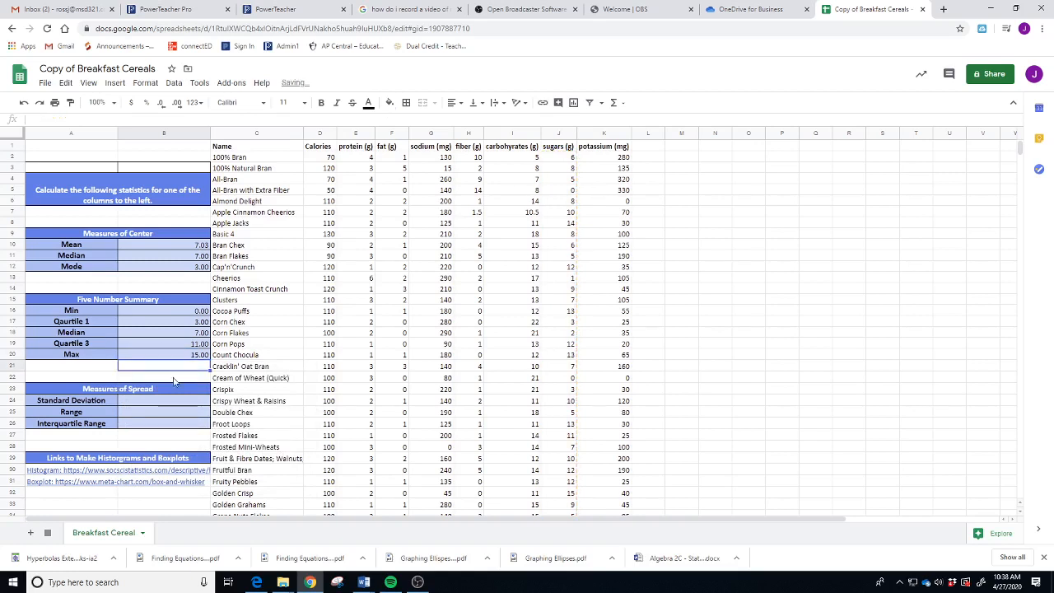
{"action": "left_click", "coordinate": [185, 401]}
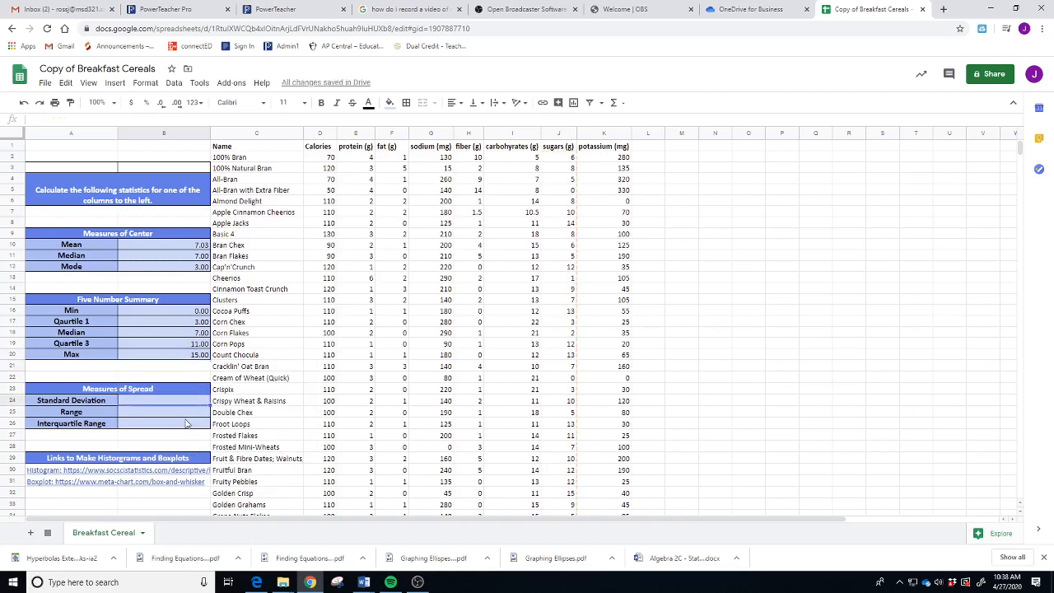
- Enter =STDEV.P(J2:J77) in B24 for a Standard Deviation of 4.35
{"action": "type", "text": "=st"}
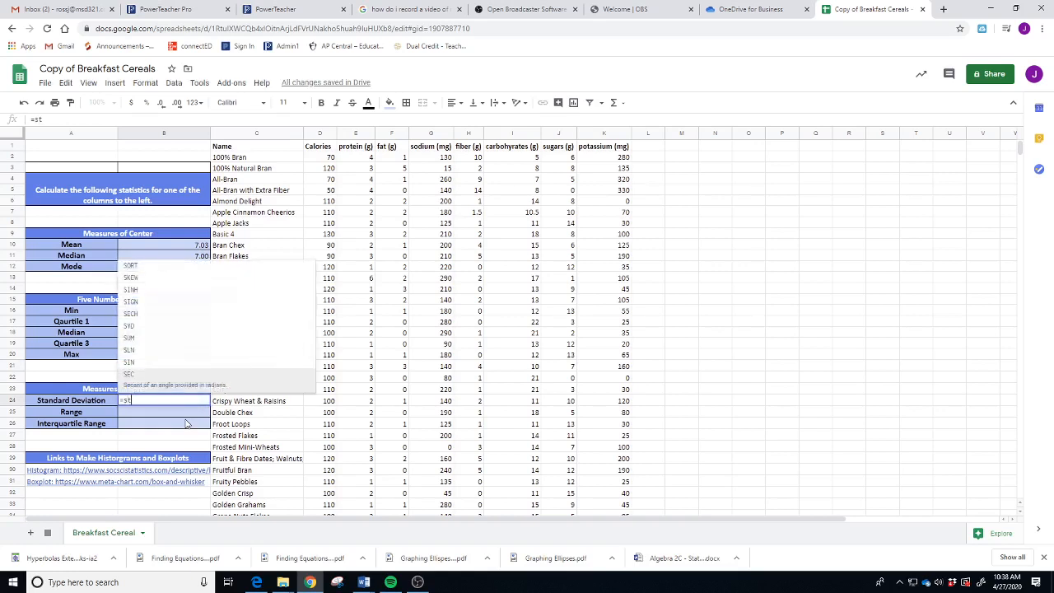
{"action": "type", "text": "d"}
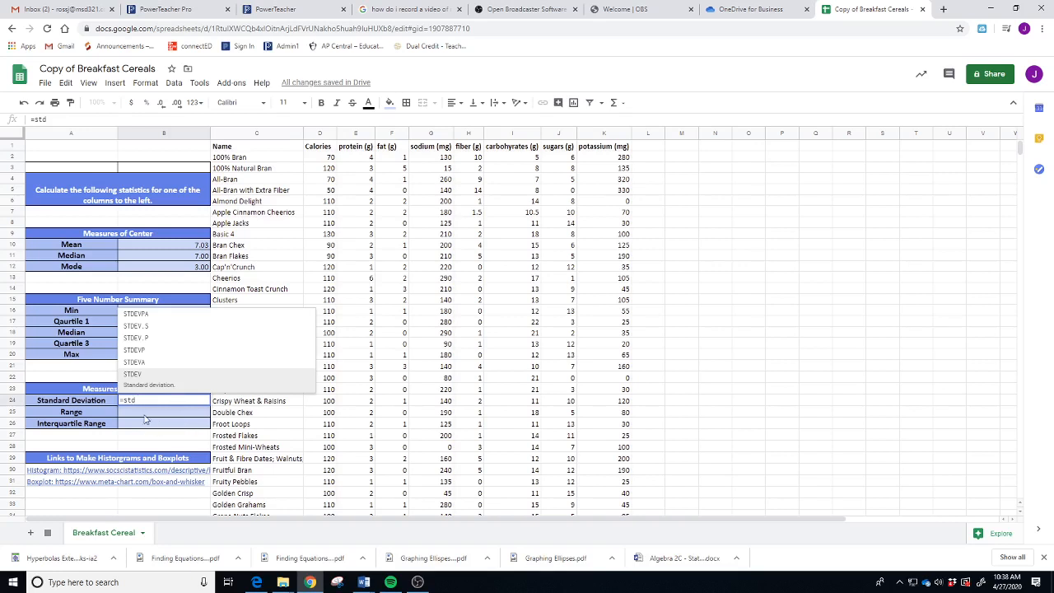
{"action": "left_click", "coordinate": [168, 344]}
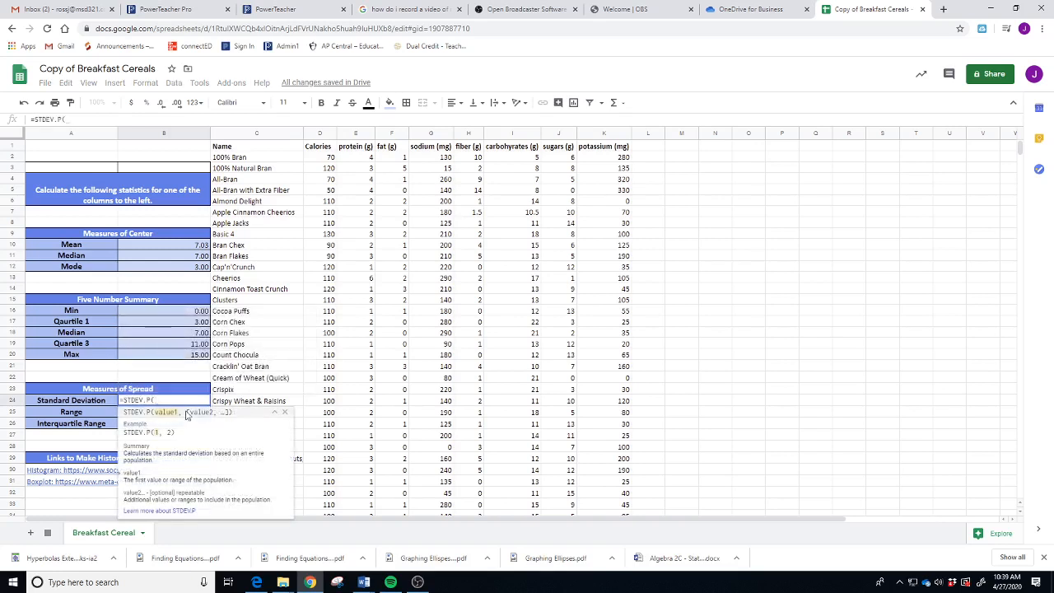
{"action": "type", "text": "J2:J77"}
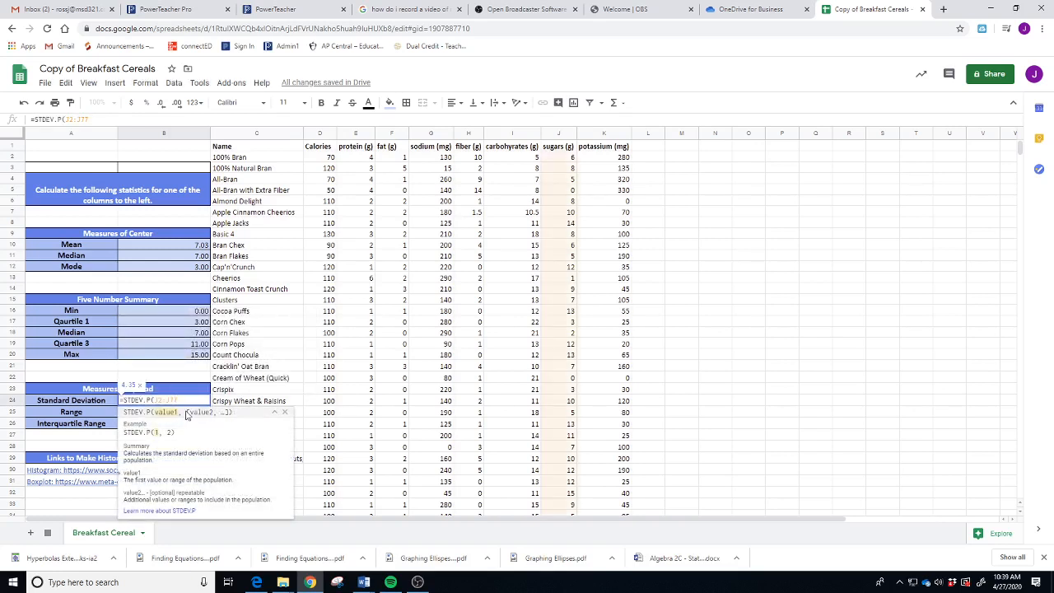
{"action": "type", "text": ")"}
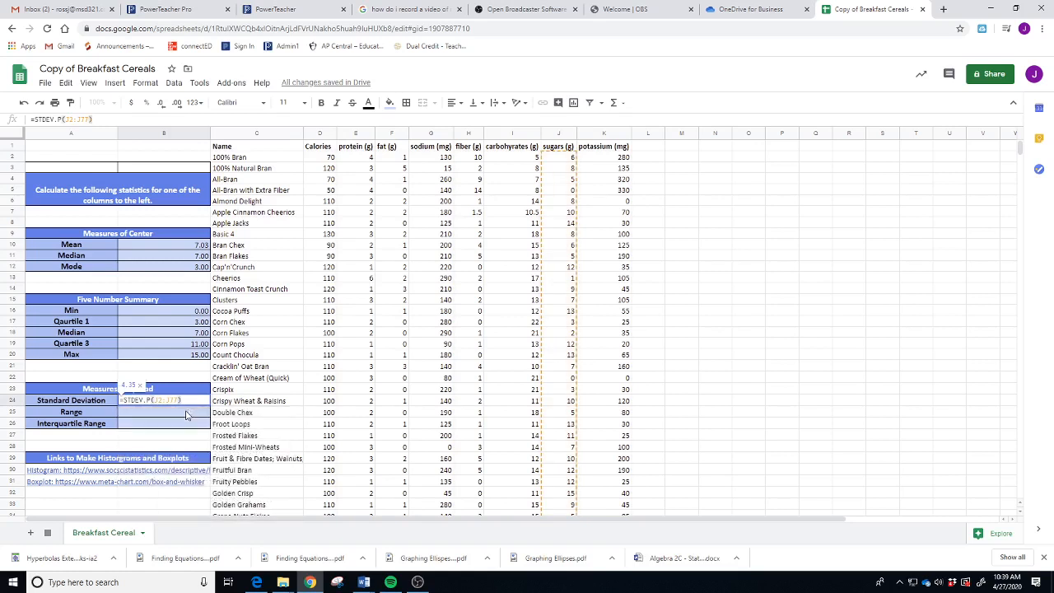
{"action": "key", "text": "Return"}
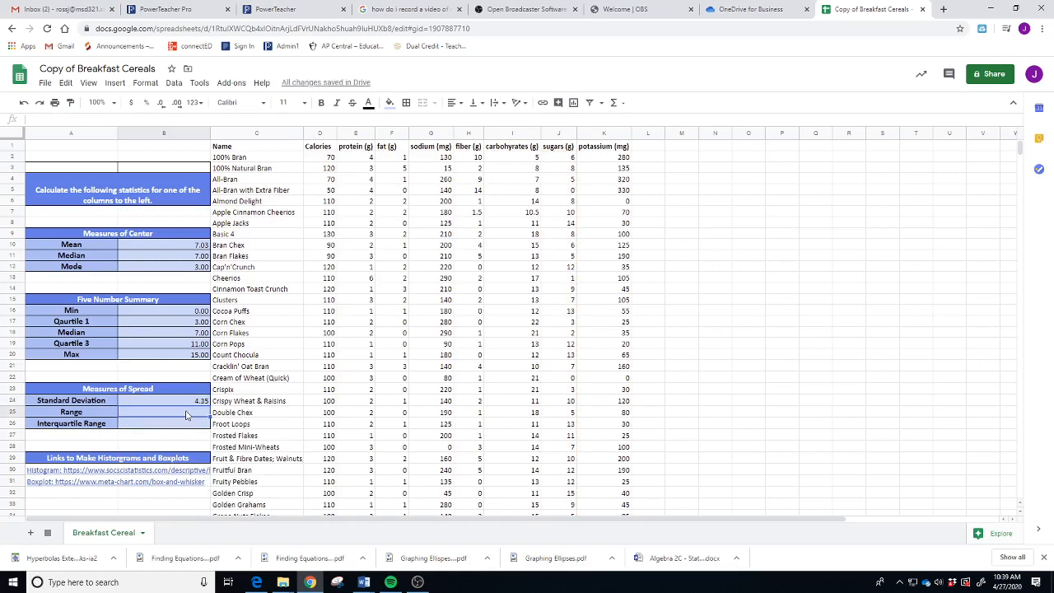
- Enter =15-0 in B25 so the Range reads 15.00
{"action": "type", "text": "=ran"}
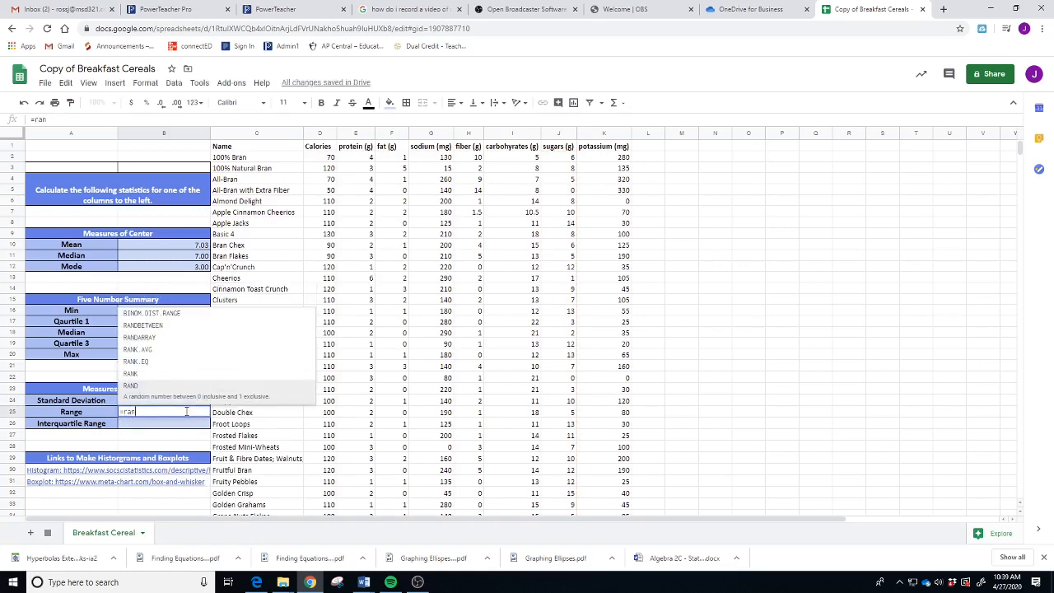
{"action": "type", "text": "g"}
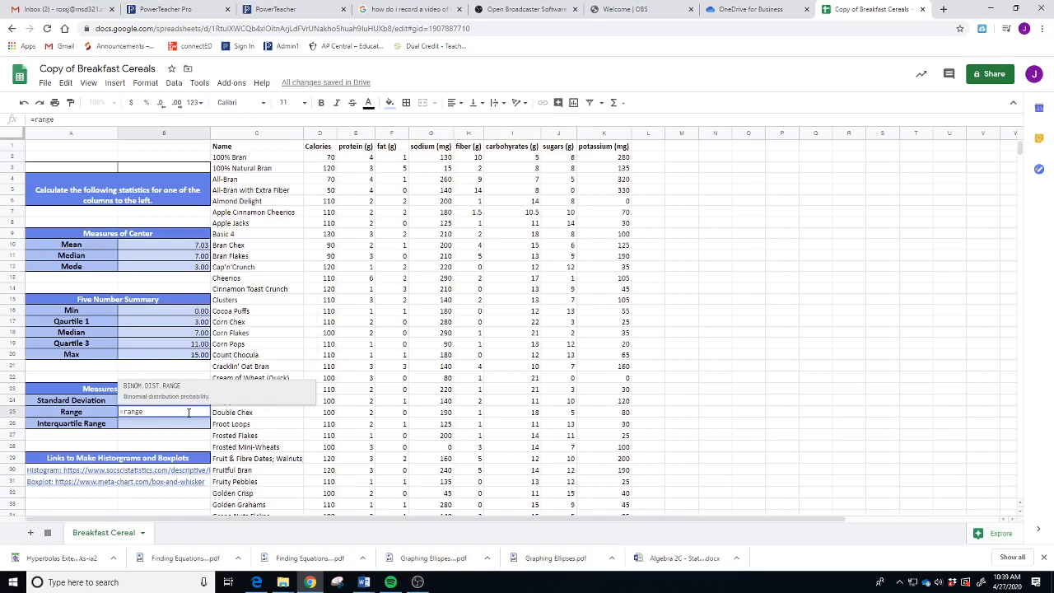
{"action": "type", "text": "e"}
{"action": "key", "text": "BackSpace"}
{"action": "key", "text": "BackSpace"}
{"action": "key", "text": "BackSpace"}
{"action": "key", "text": "BackSpace"}
{"action": "key", "text": "BackSpace"}
{"action": "key", "text": "BackSpace"}
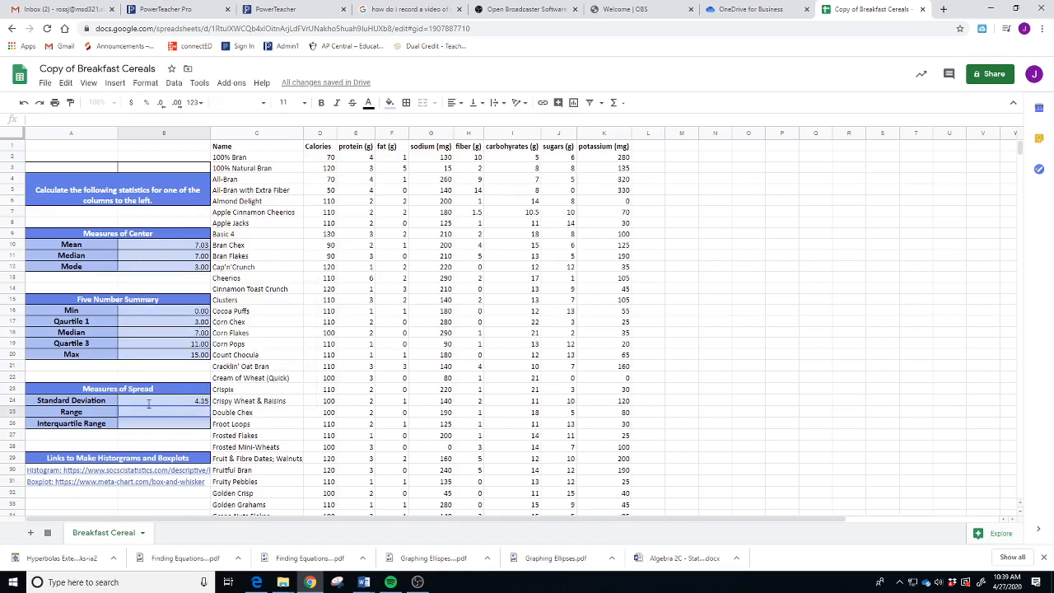
{"action": "left_click", "coordinate": [168, 355]}
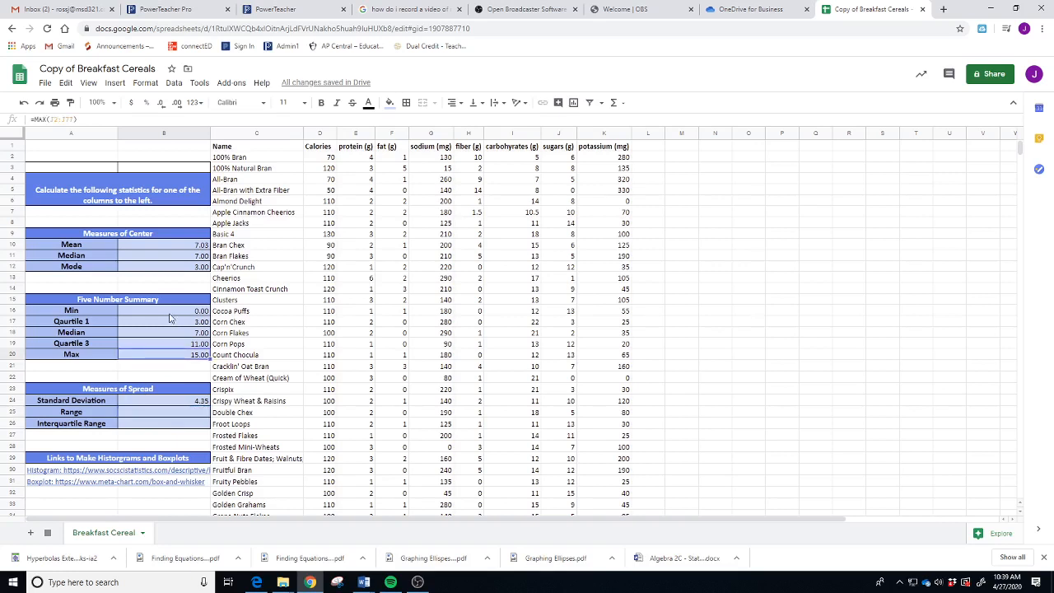
{"action": "left_click", "coordinate": [168, 314]}
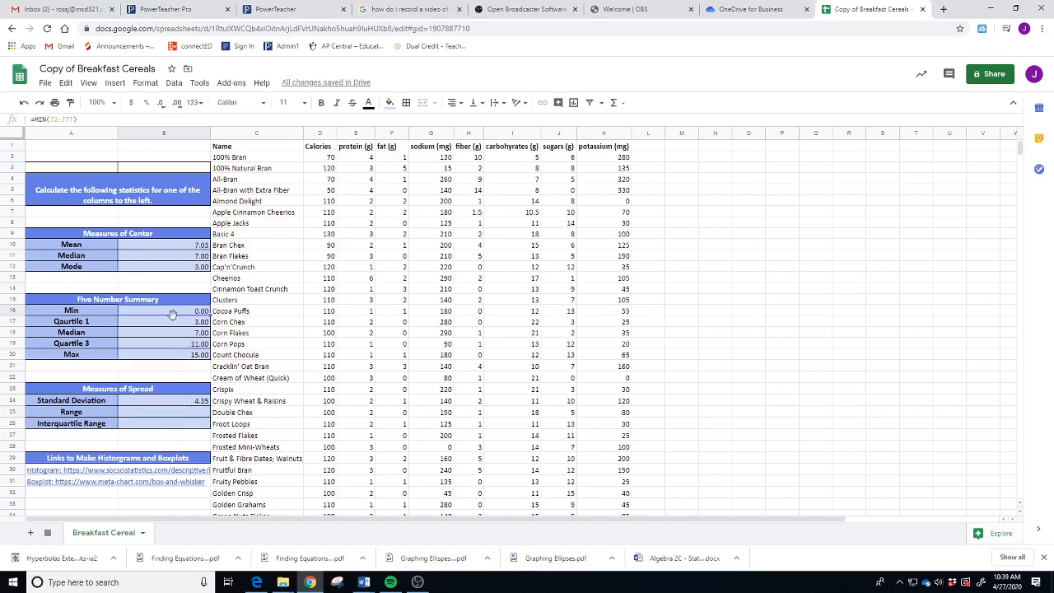
{"action": "left_click", "coordinate": [175, 416]}
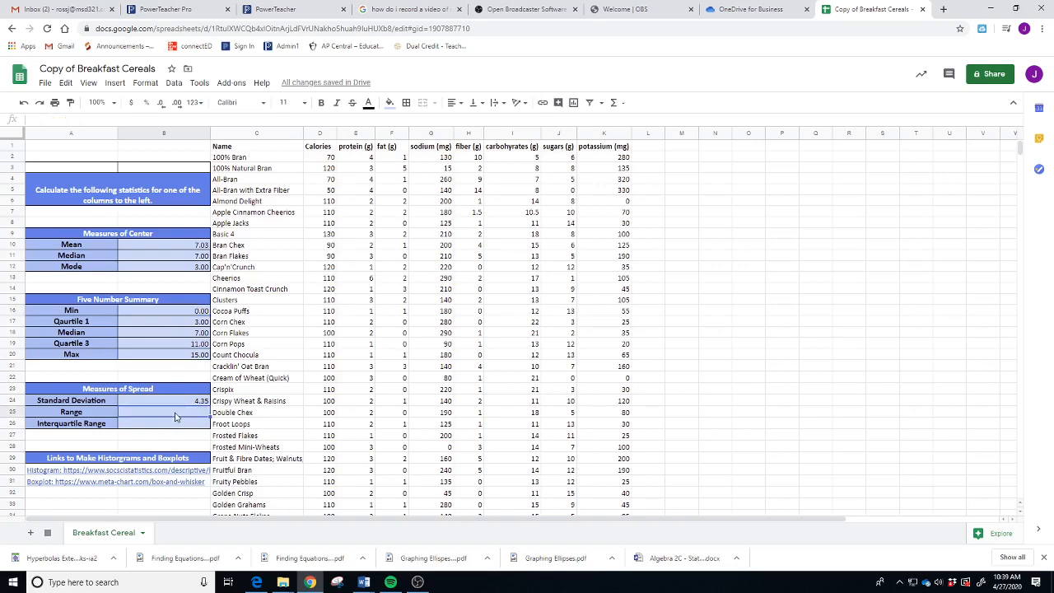
{"action": "type", "text": "=15-0"}
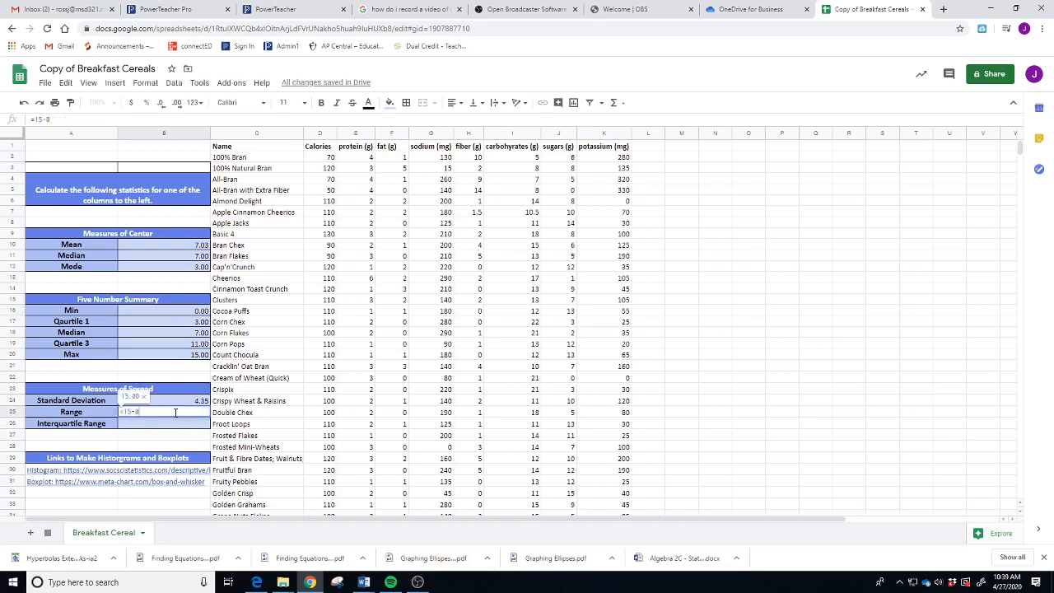
{"action": "key", "text": "Return"}
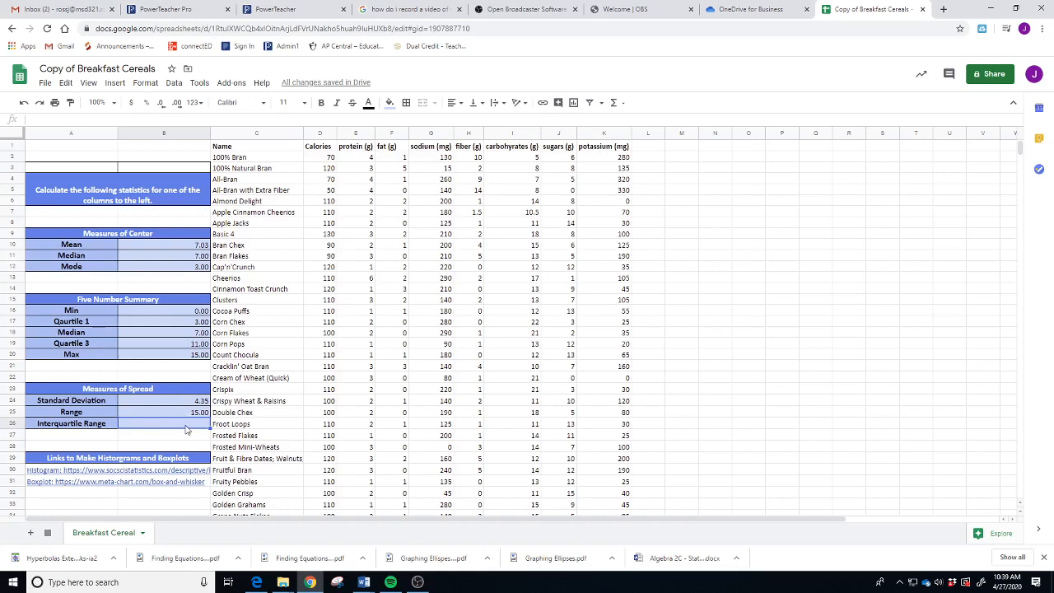
- Set B26 to Quartile 3 minus Quartile 1 for an Interquartile Range of 8.00
{"action": "type", "text": "="}
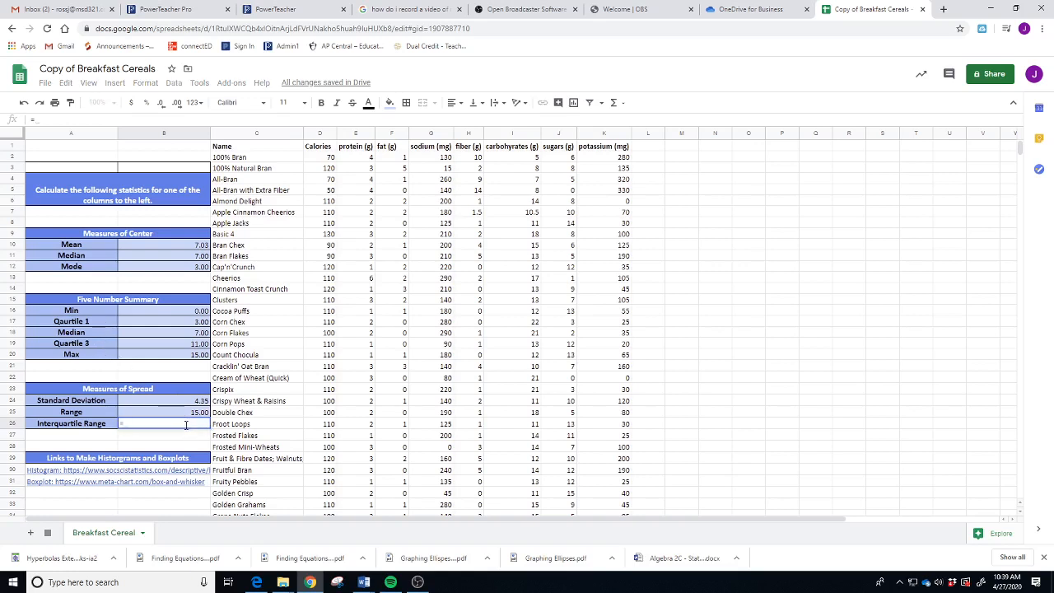
{"action": "left_click", "coordinate": [184, 346]}
{"action": "type", "text": "-"}
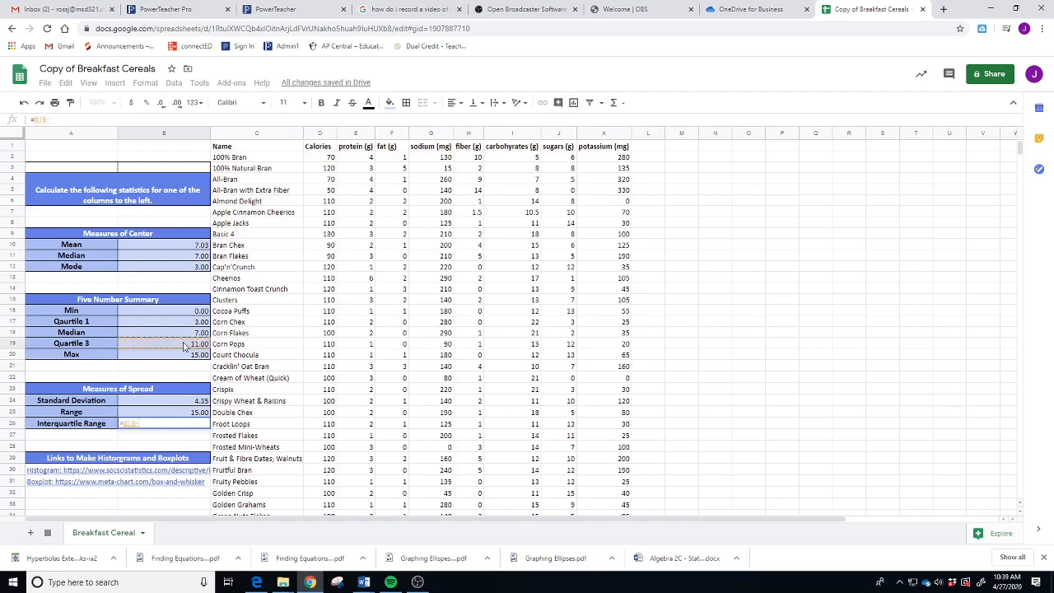
{"action": "left_click", "coordinate": [180, 326]}
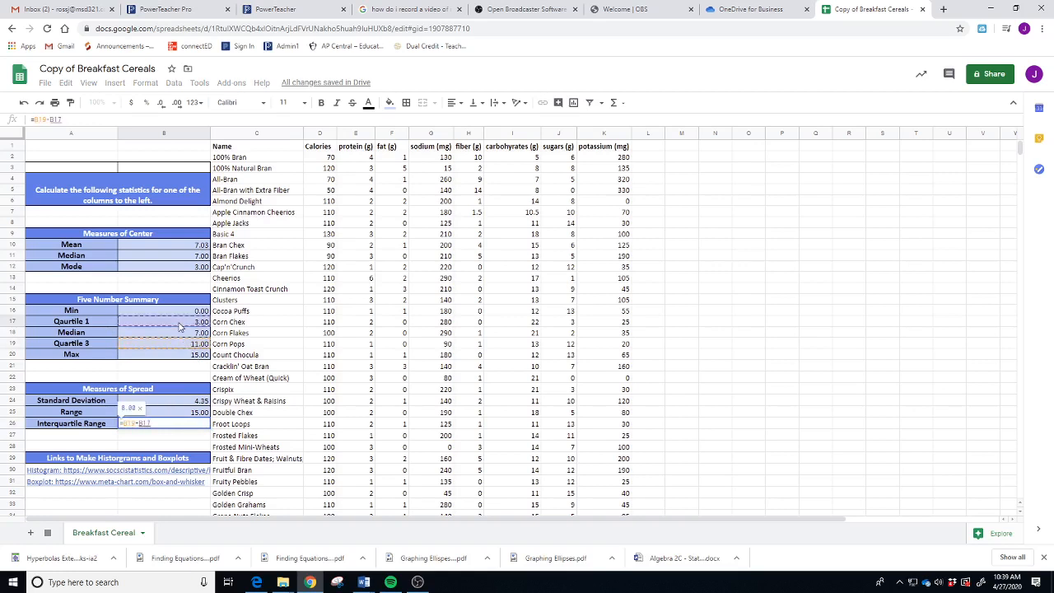
{"action": "key", "text": "Return"}
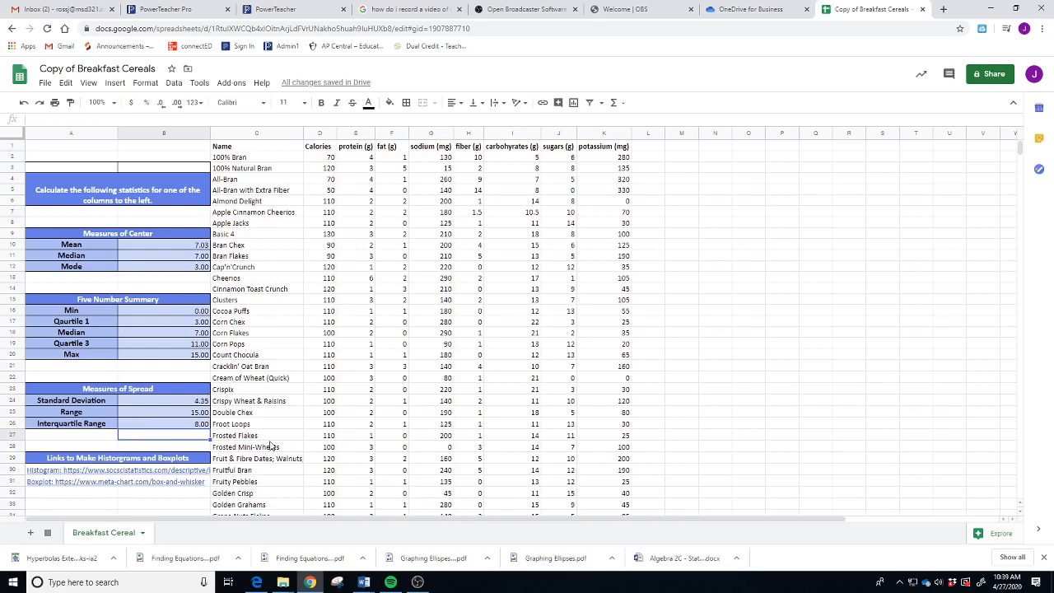
{"action": "mouse_move", "coordinate": [117, 475]}
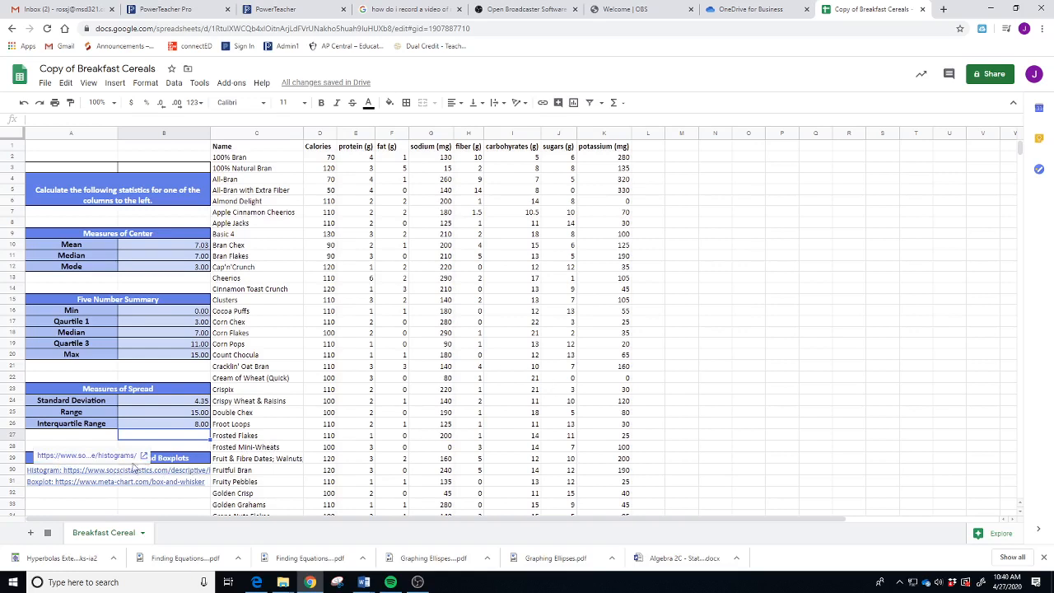
{"action": "left_click", "coordinate": [476, 332]}
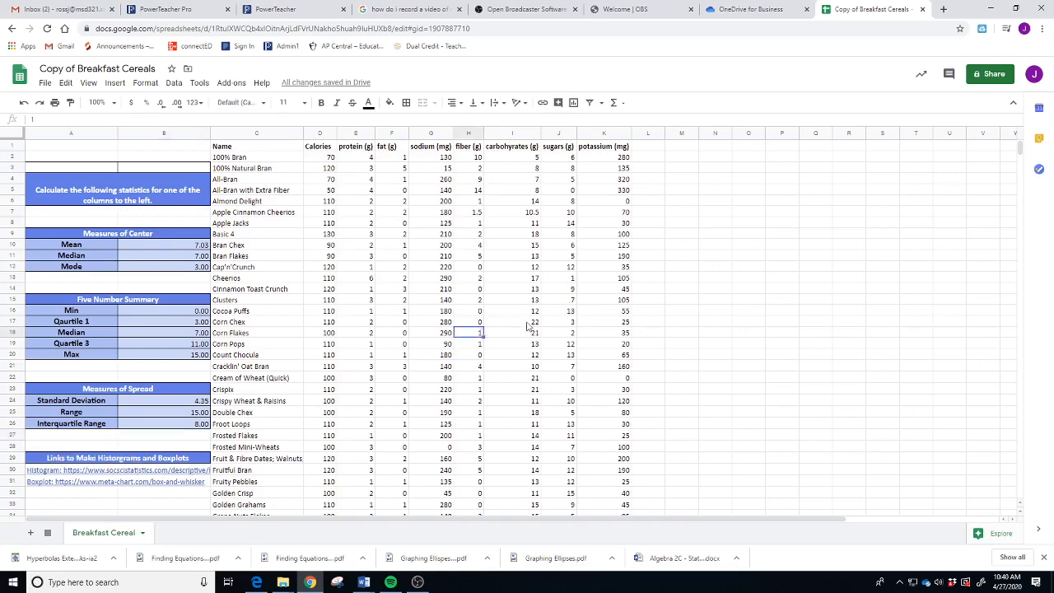
{"action": "left_click", "coordinate": [564, 158]}
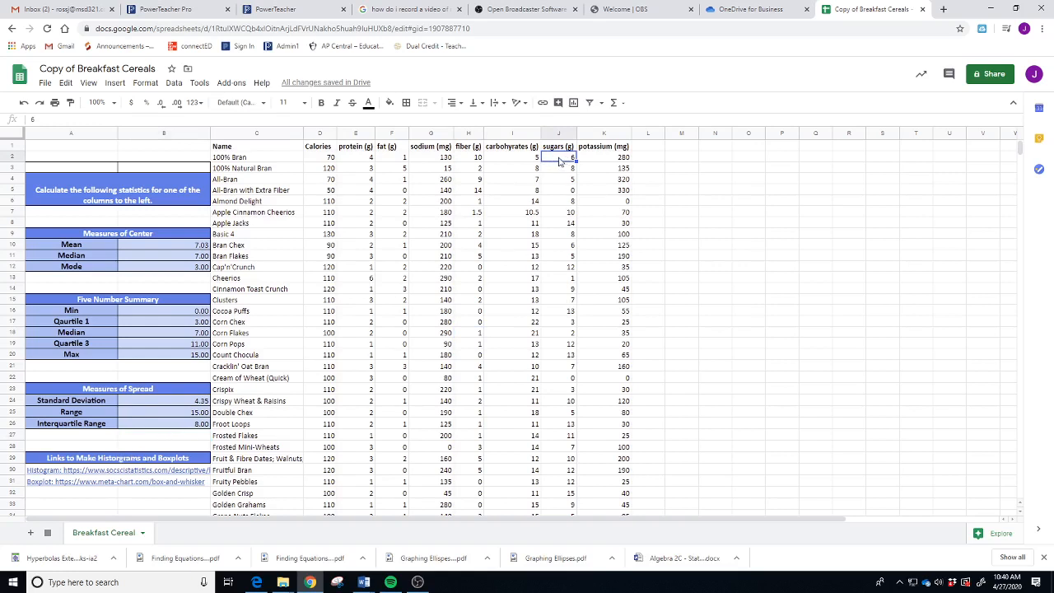
- Select the sugars values J2:J77 and show the Histogram link's address in A30
{"action": "left_click_drag", "start_coordinate": [560, 161], "coordinate": [563, 526]}
{"action": "scroll", "coordinate": [563, 525], "scroll_direction": "down", "scroll_amount": 5}
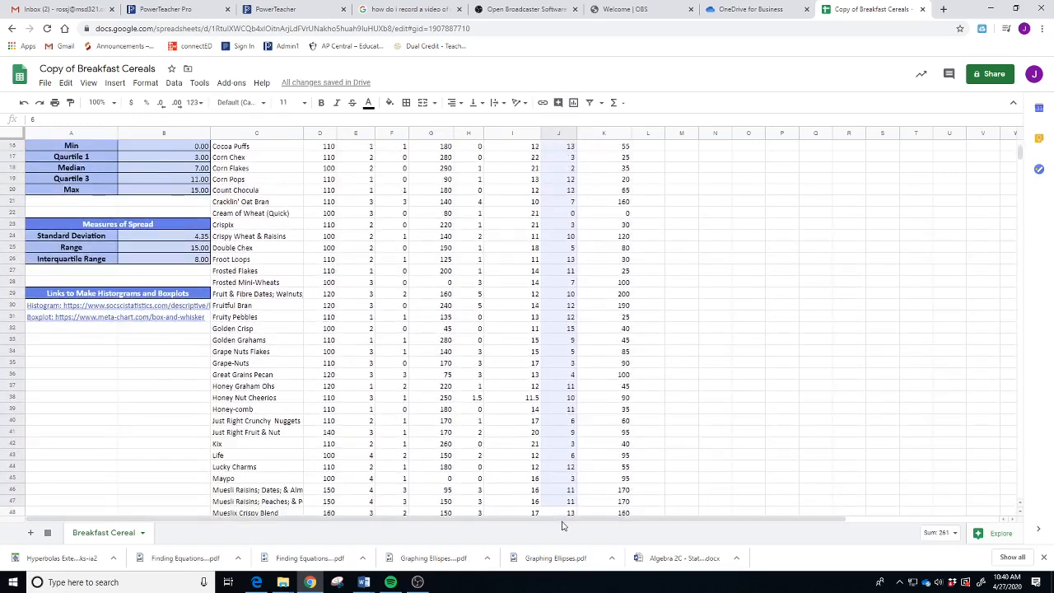
{"action": "scroll", "coordinate": [563, 525], "scroll_direction": "down", "scroll_amount": 5}
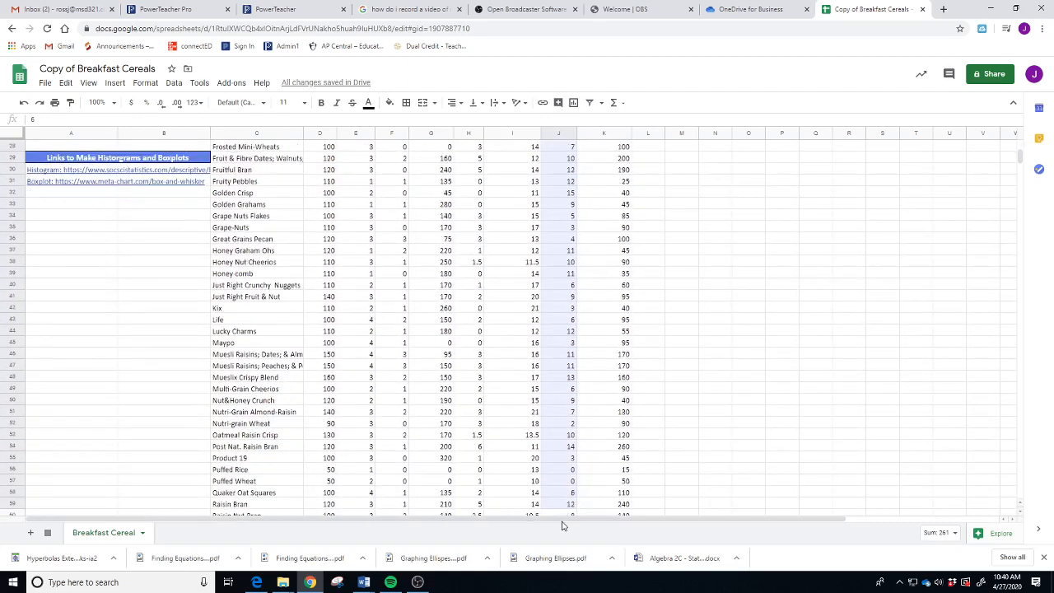
{"action": "scroll", "coordinate": [563, 525], "scroll_direction": "down", "scroll_amount": 5}
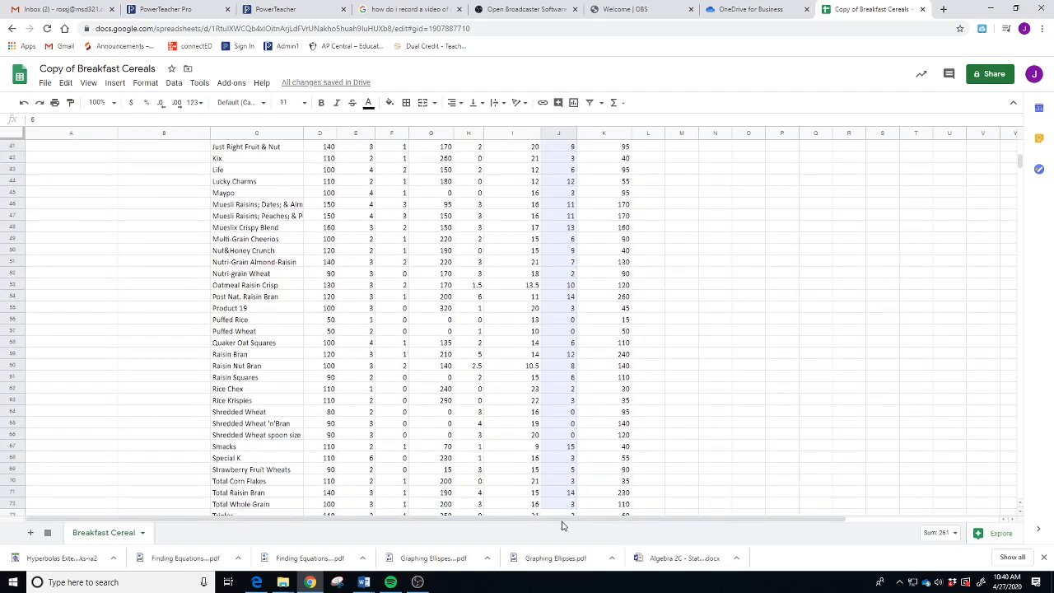
{"action": "left_click_drag", "start_coordinate": [563, 525], "coordinate": [570, 470]}
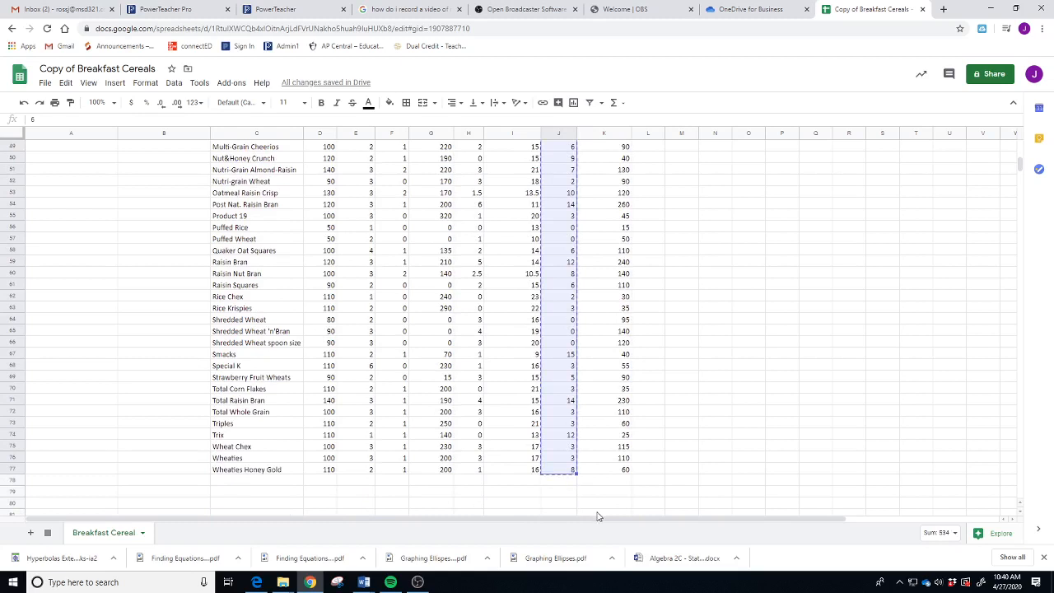
{"action": "scroll", "coordinate": [491, 358], "scroll_direction": "up", "scroll_amount": 4}
{"action": "scroll", "coordinate": [492, 358], "scroll_direction": "up", "scroll_amount": 7}
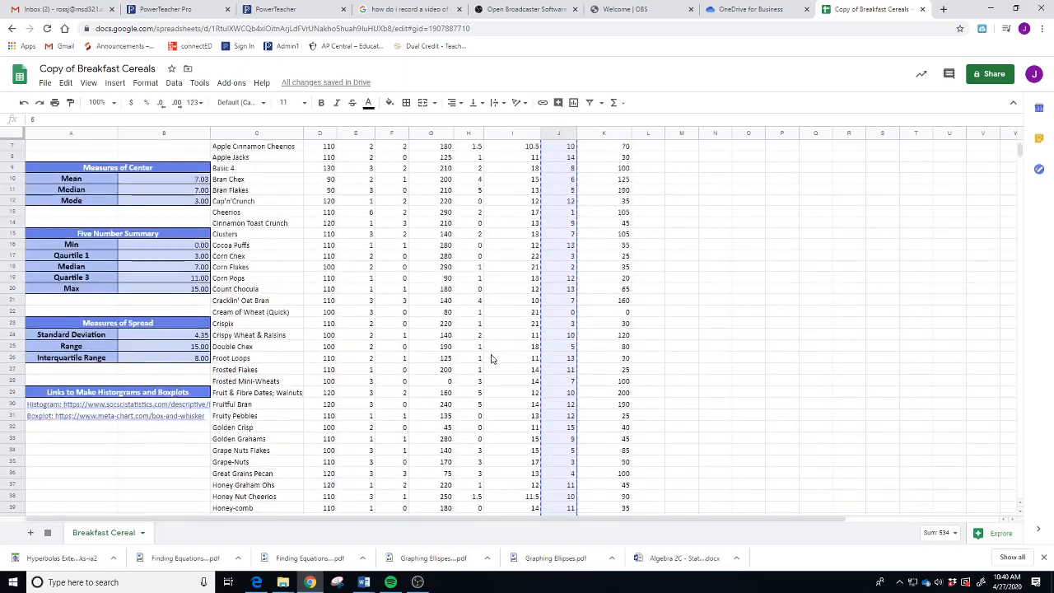
{"action": "scroll", "coordinate": [464, 369], "scroll_direction": "down", "scroll_amount": 1}
{"action": "left_click", "coordinate": [115, 452]}
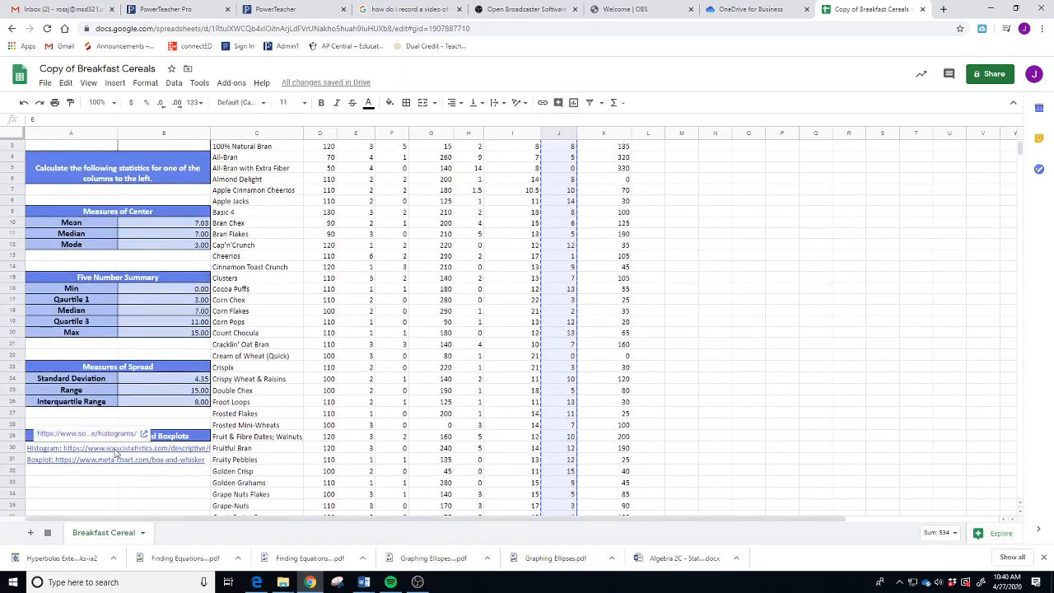
- Paste the sugars values into Histogram Maker and generate the four-class histogram (counts 24, 17, 19, 16)
{"action": "left_click", "coordinate": [145, 440]}
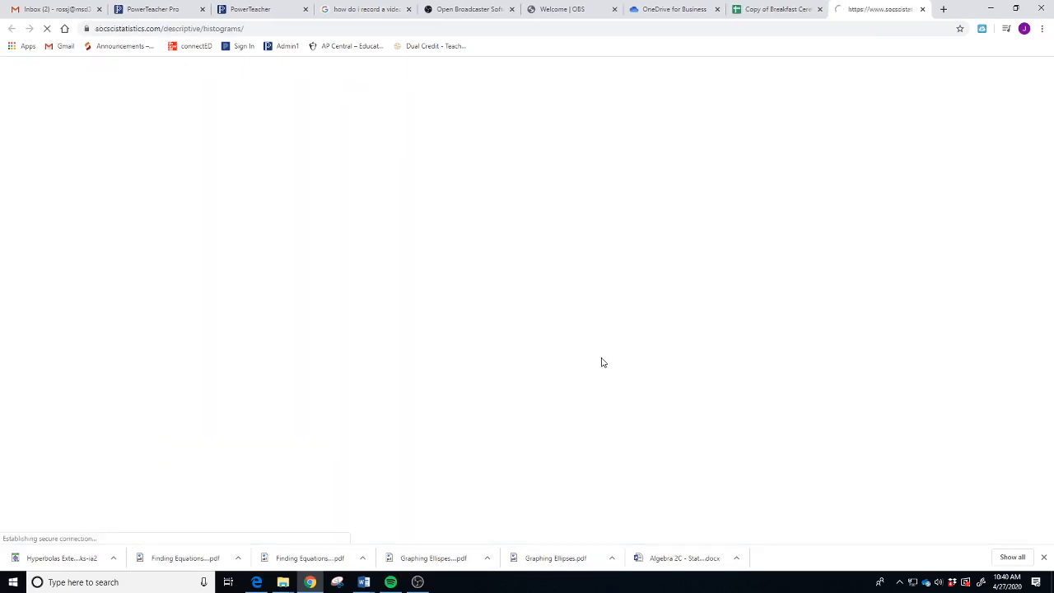
{"action": "scroll", "coordinate": [327, 356], "scroll_direction": "down", "scroll_amount": 1}
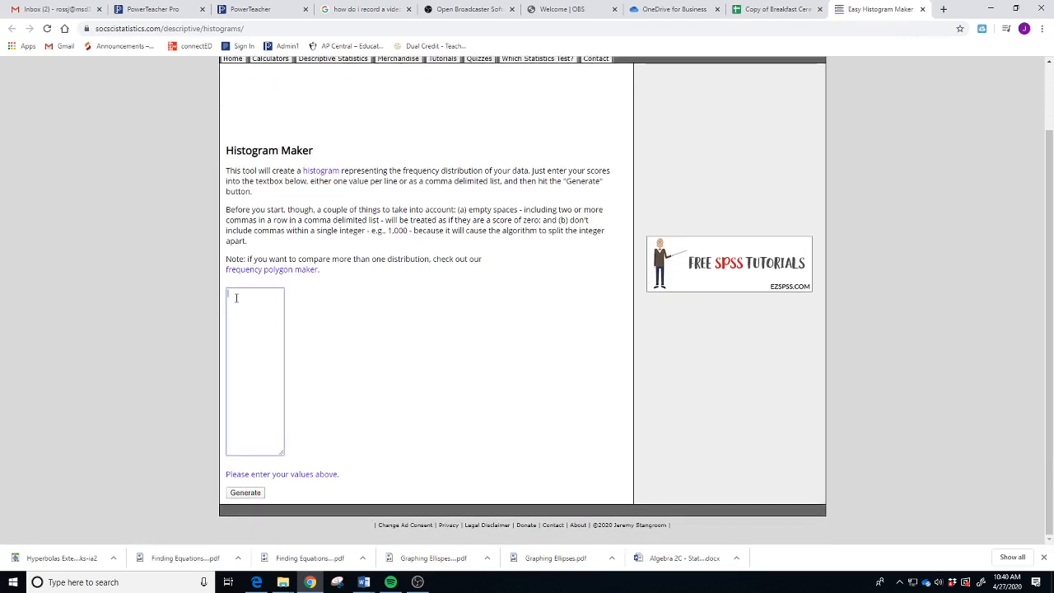
{"action": "left_click", "coordinate": [238, 300]}
{"action": "key", "text": "ctrl+v"}
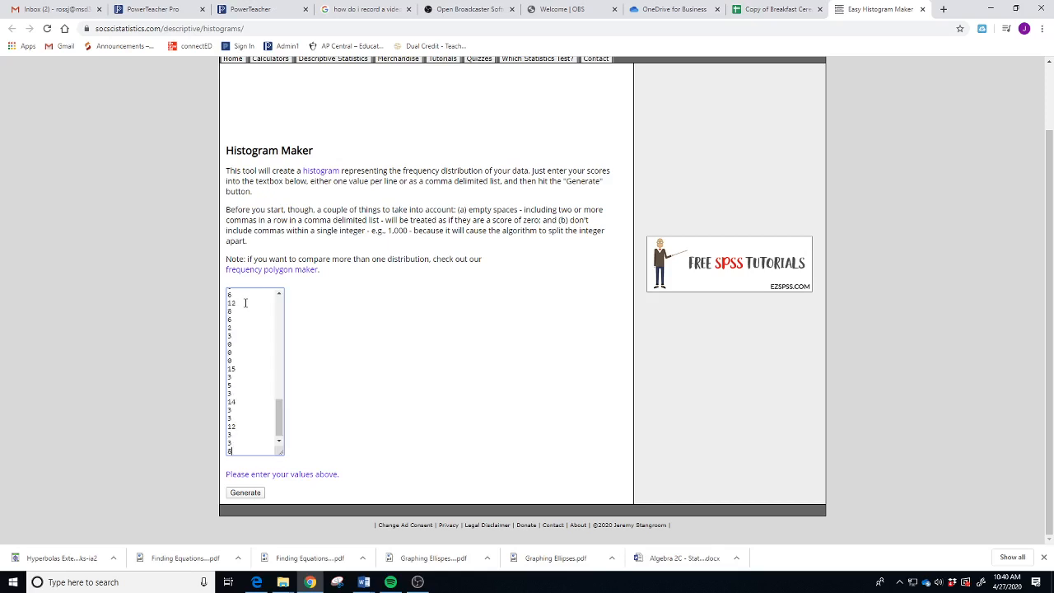
{"action": "left_click", "coordinate": [245, 493]}
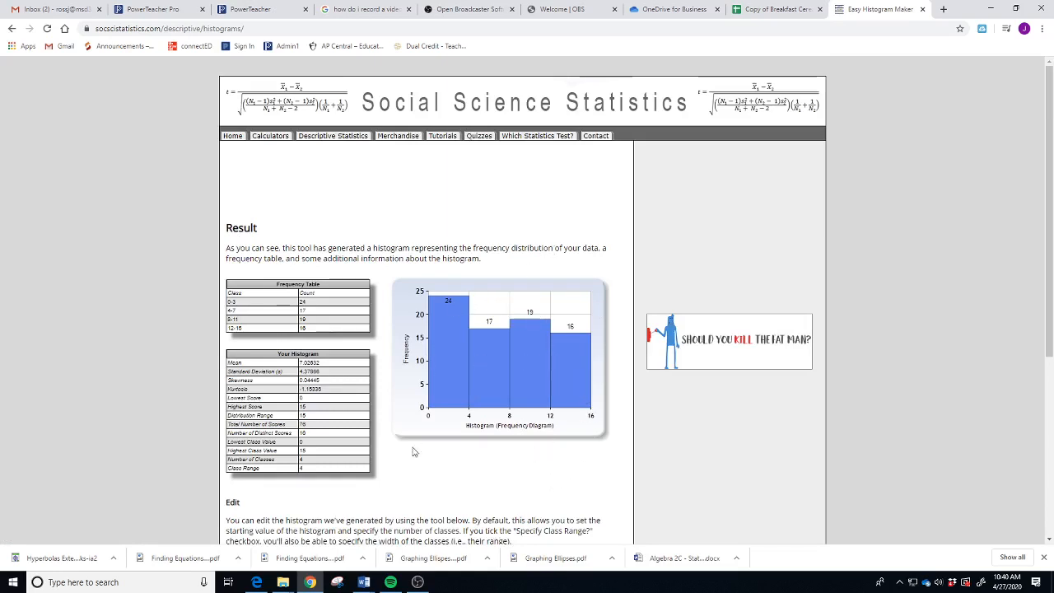
{"action": "left_click", "coordinate": [338, 582]}
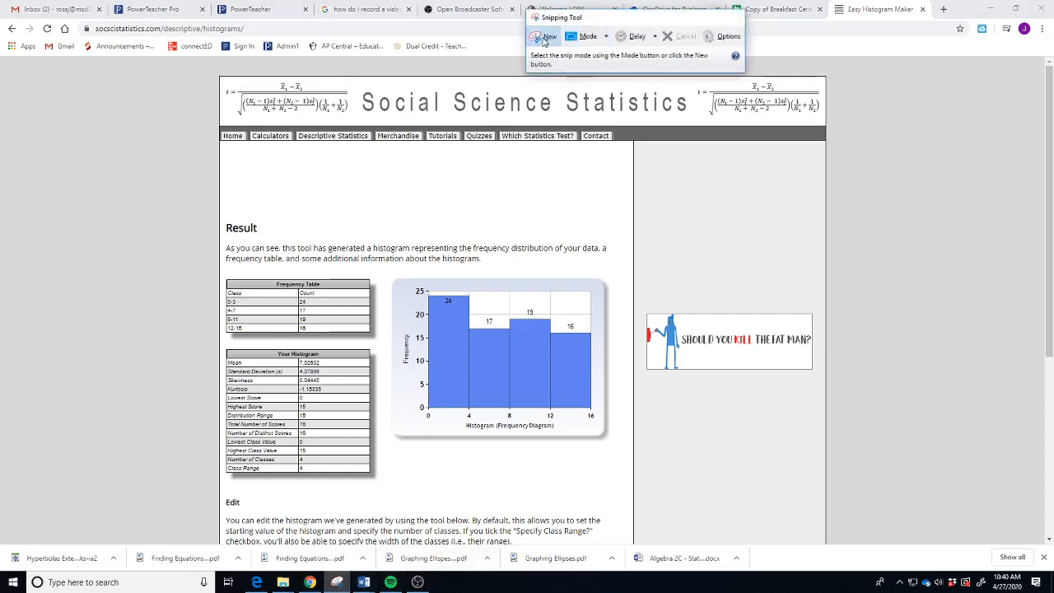
- Snip the sugars histogram chart, then minimize Snipping Tool
{"action": "left_click", "coordinate": [545, 36]}
{"action": "left_click_drag", "start_coordinate": [390, 277], "coordinate": [609, 442]}
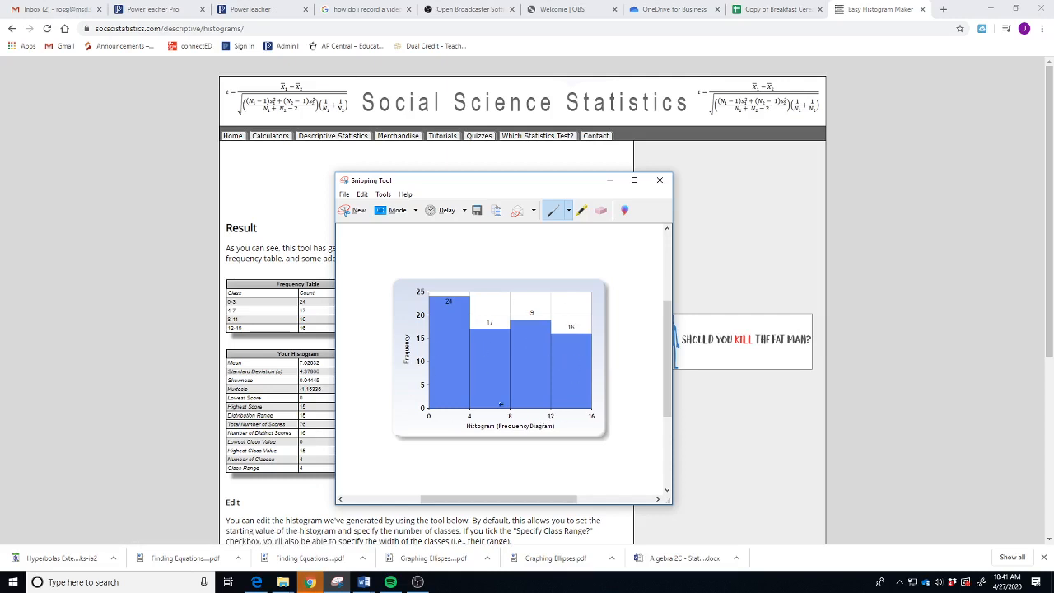
{"action": "left_click", "coordinate": [609, 181]}
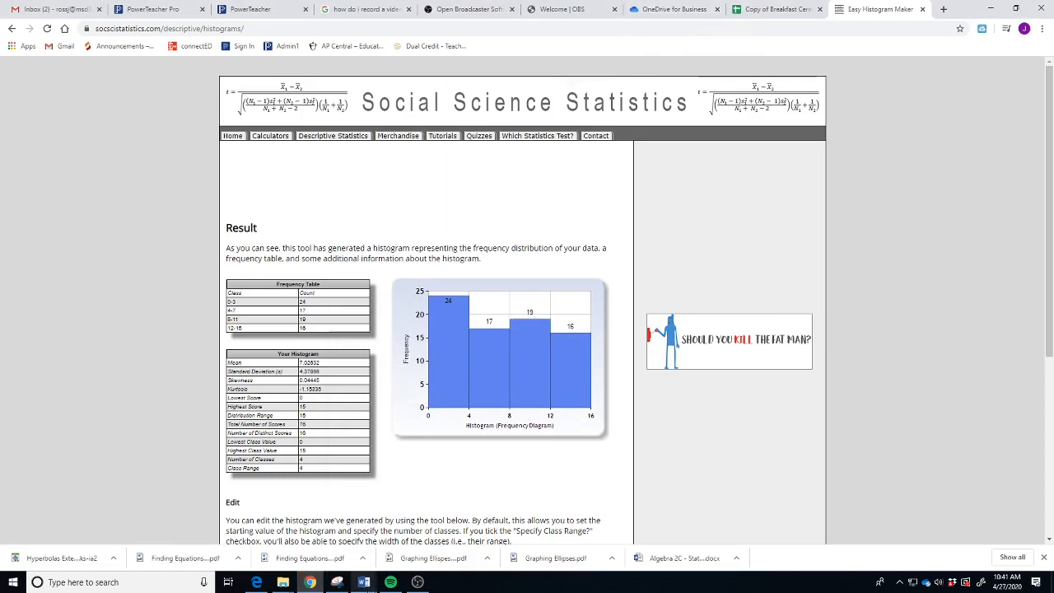
{"action": "mouse_move", "coordinate": [363, 582]}
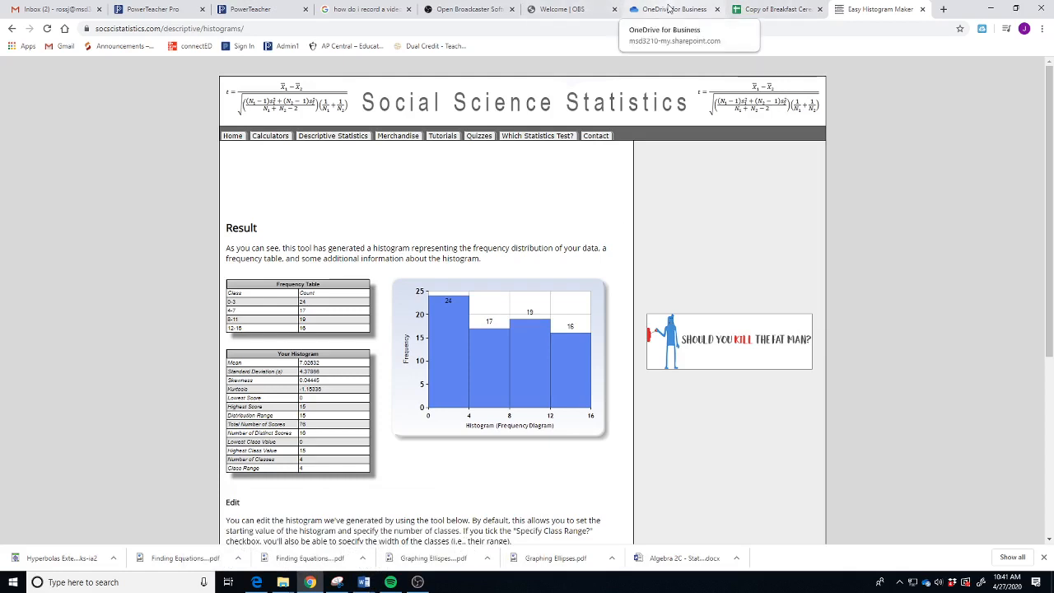
- In the Algebra 2C Statistics Project document, follow page 2's meta-chart Box and Whisker Plot Maker link
{"action": "left_click", "coordinate": [780, 10]}
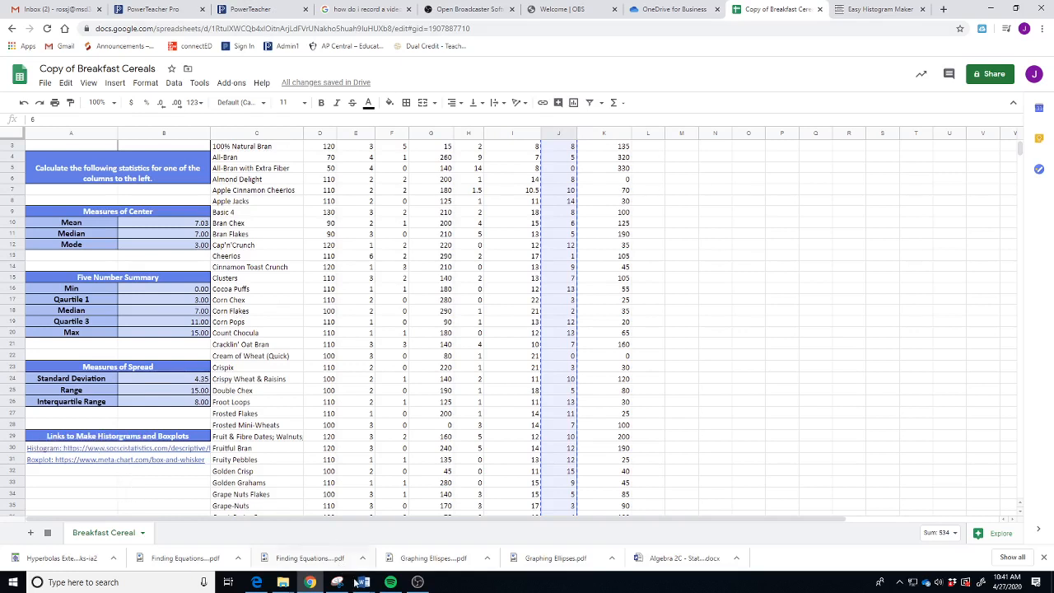
{"action": "mouse_move", "coordinate": [365, 587]}
{"action": "mouse_move", "coordinate": [458, 552]}
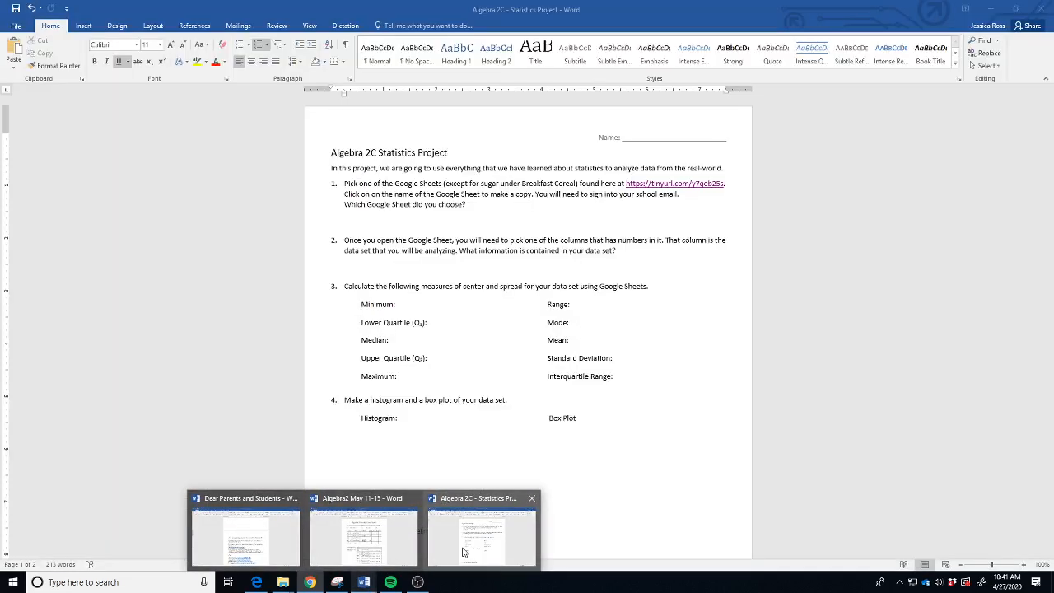
{"action": "left_click", "coordinate": [478, 539]}
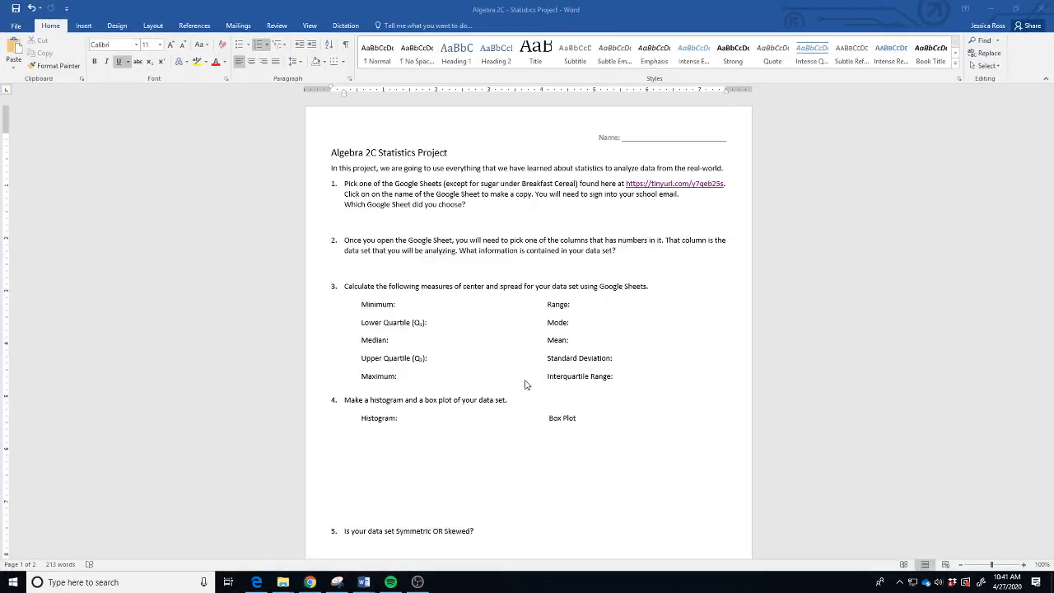
{"action": "scroll", "coordinate": [530, 387], "scroll_direction": "down", "scroll_amount": 10}
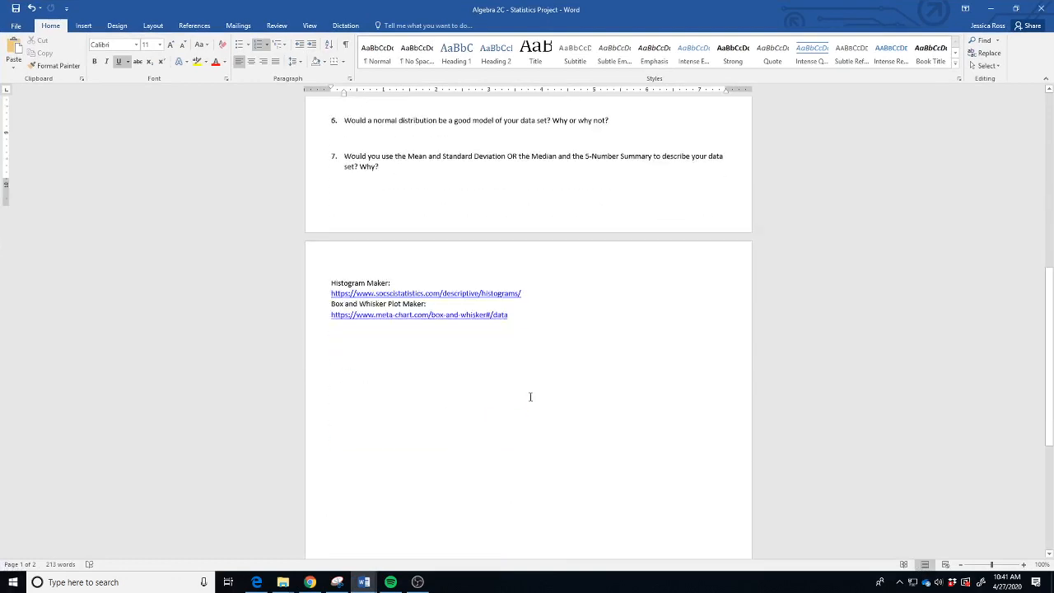
{"action": "left_click", "coordinate": [403, 288]}
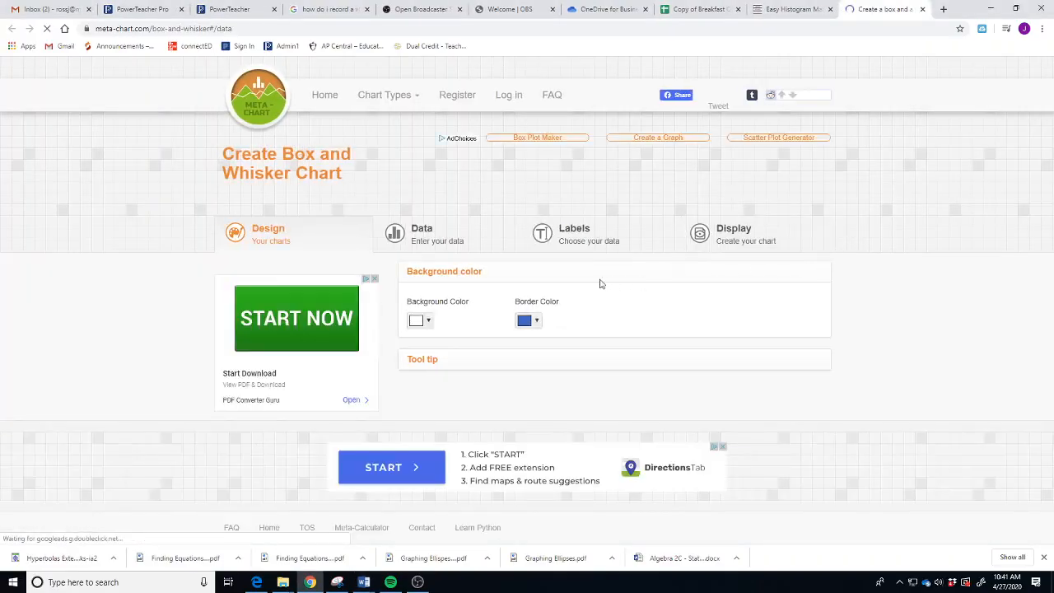
- Set Meta-Chart's data entry to Paste numbers
{"action": "left_click", "coordinate": [434, 237]}
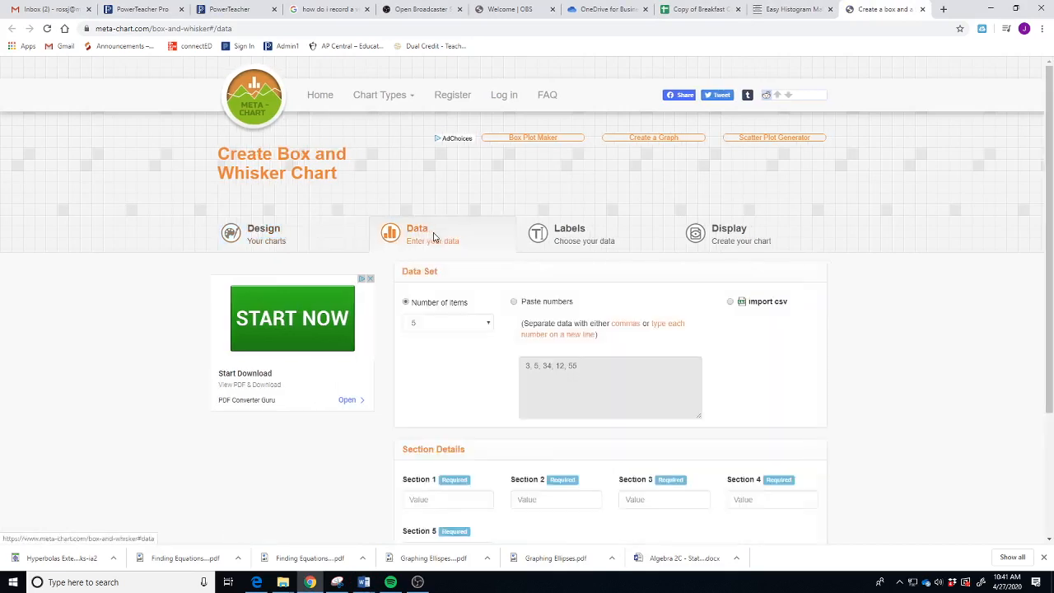
{"action": "scroll", "coordinate": [499, 370], "scroll_direction": "down", "scroll_amount": 1}
{"action": "left_click", "coordinate": [560, 311]}
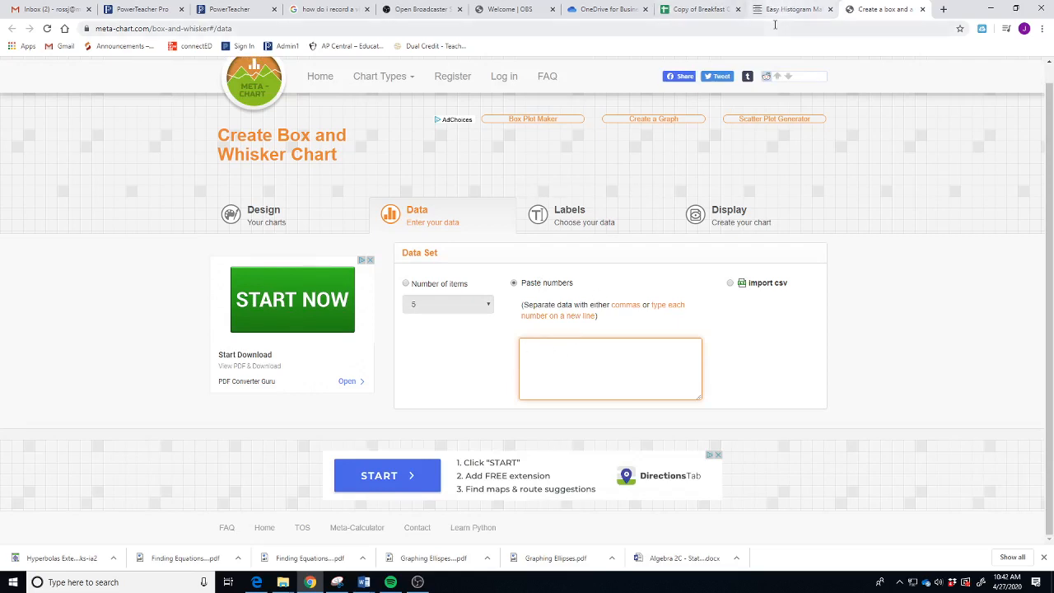
- Paste the sugars column and display the box plot, box 3 to 11, median 7
{"action": "left_click", "coordinate": [697, 10]}
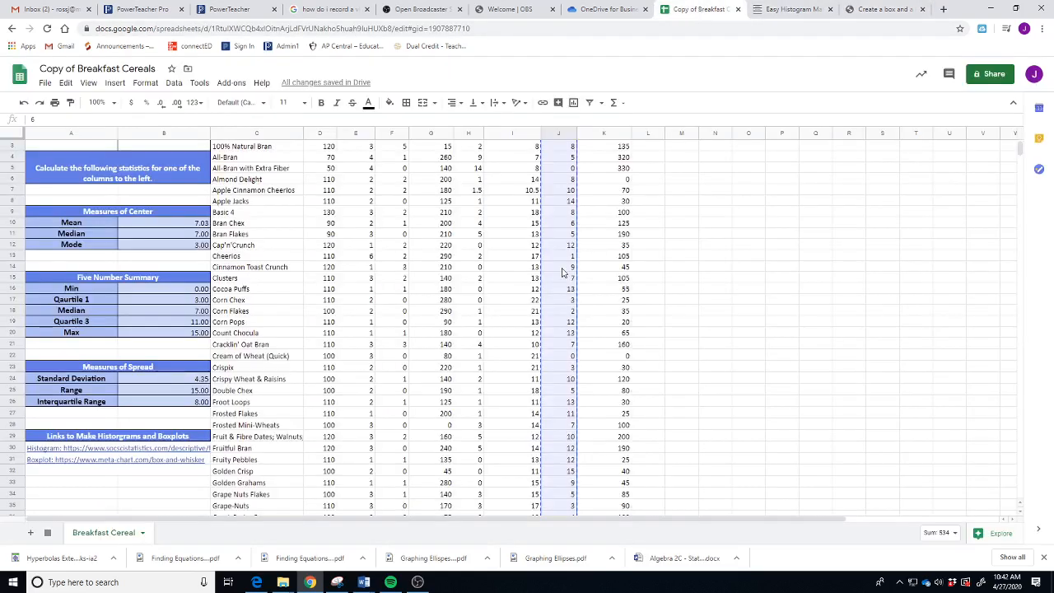
{"action": "scroll", "coordinate": [564, 271], "scroll_direction": "up", "scroll_amount": 1}
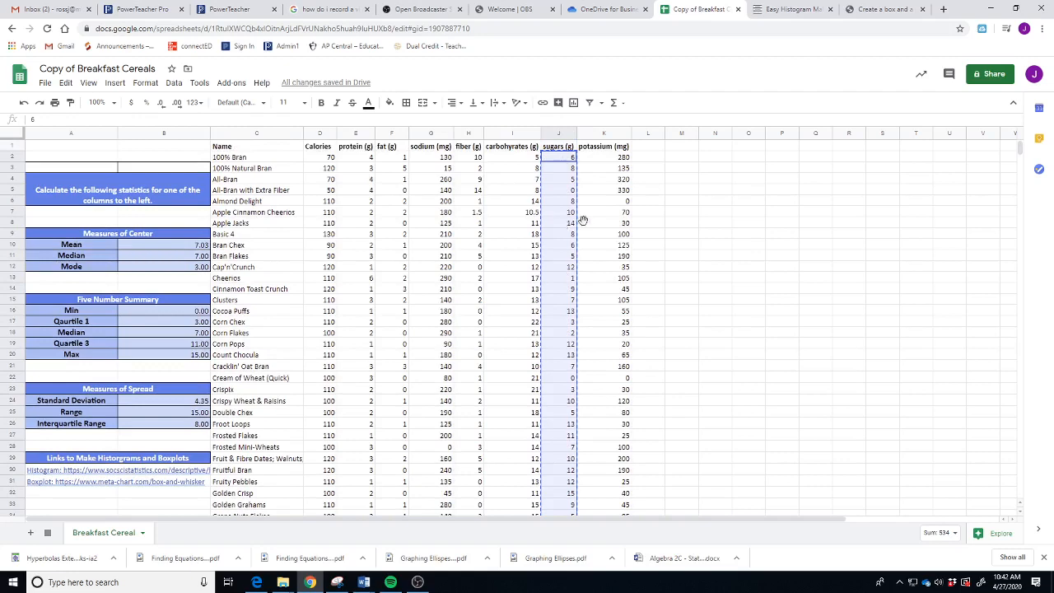
{"action": "left_click", "coordinate": [881, 9]}
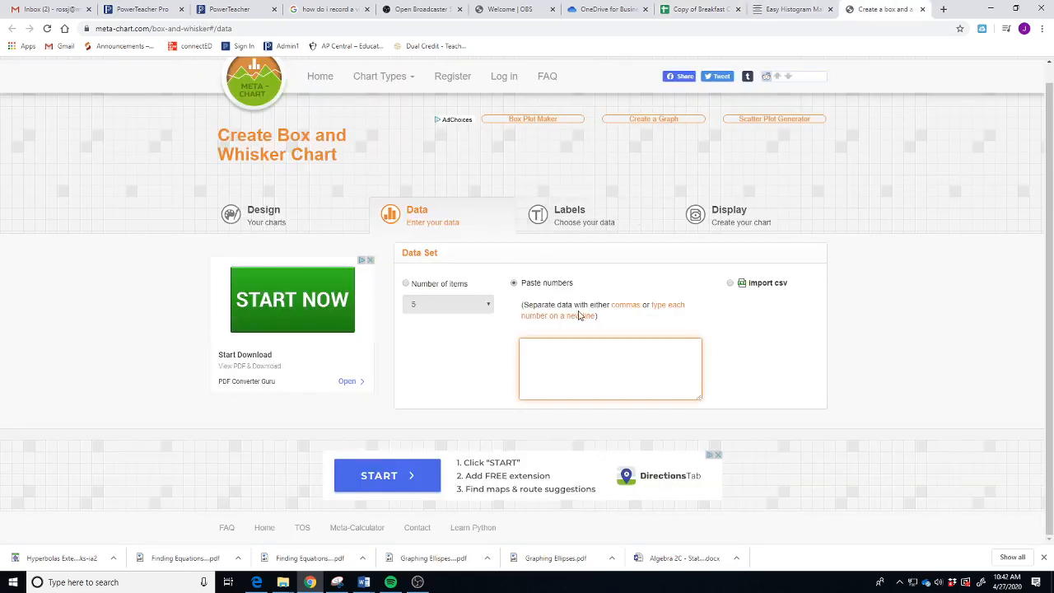
{"action": "key", "text": "ctrl+v"}
{"action": "left_click", "coordinate": [739, 218]}
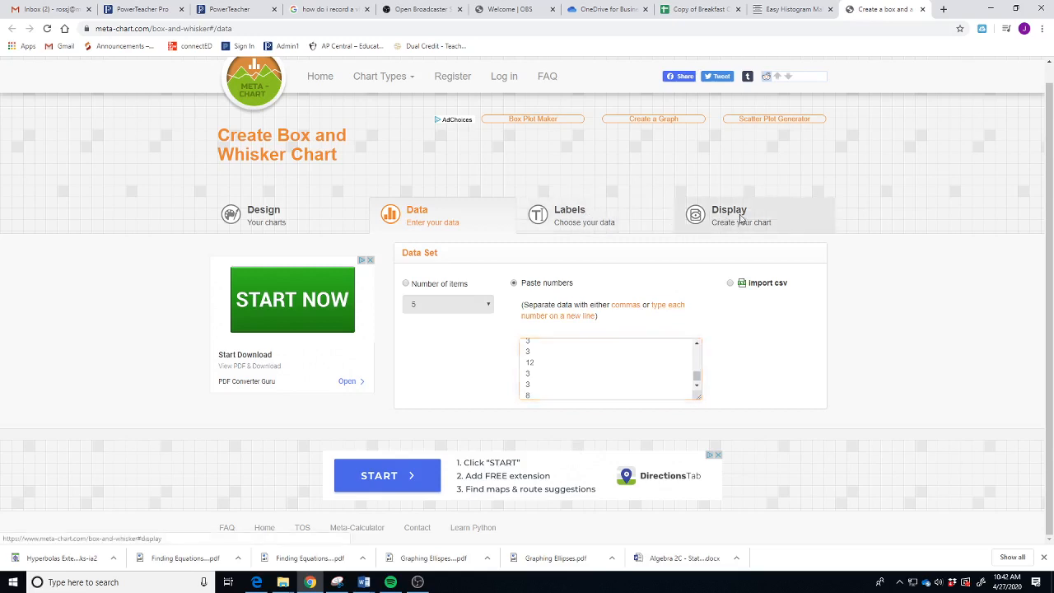
{"action": "scroll", "coordinate": [889, 405], "scroll_direction": "down", "scroll_amount": 1}
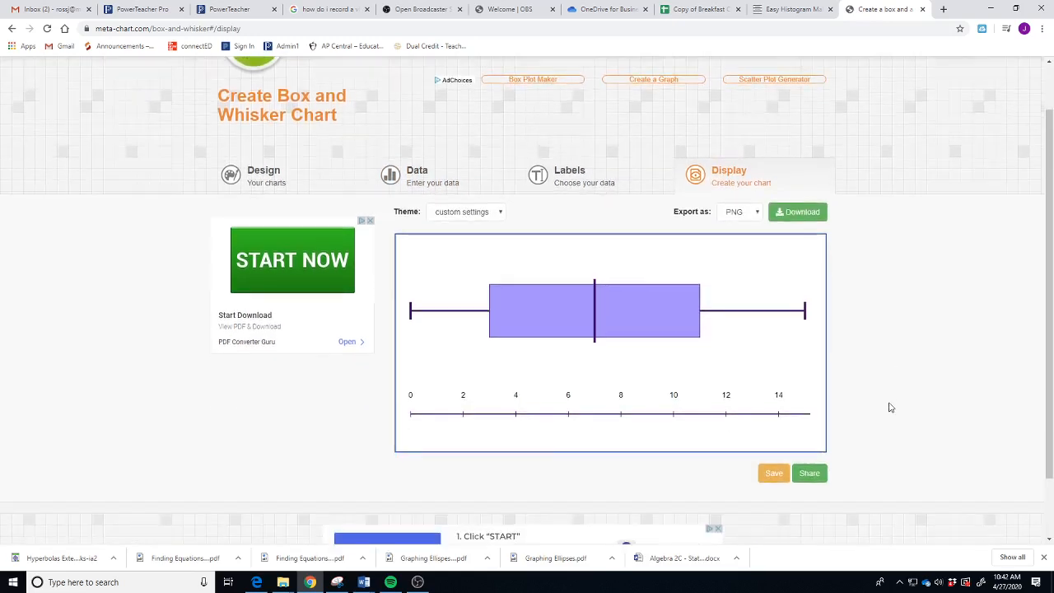
{"action": "scroll", "coordinate": [889, 407], "scroll_direction": "down", "scroll_amount": 1}
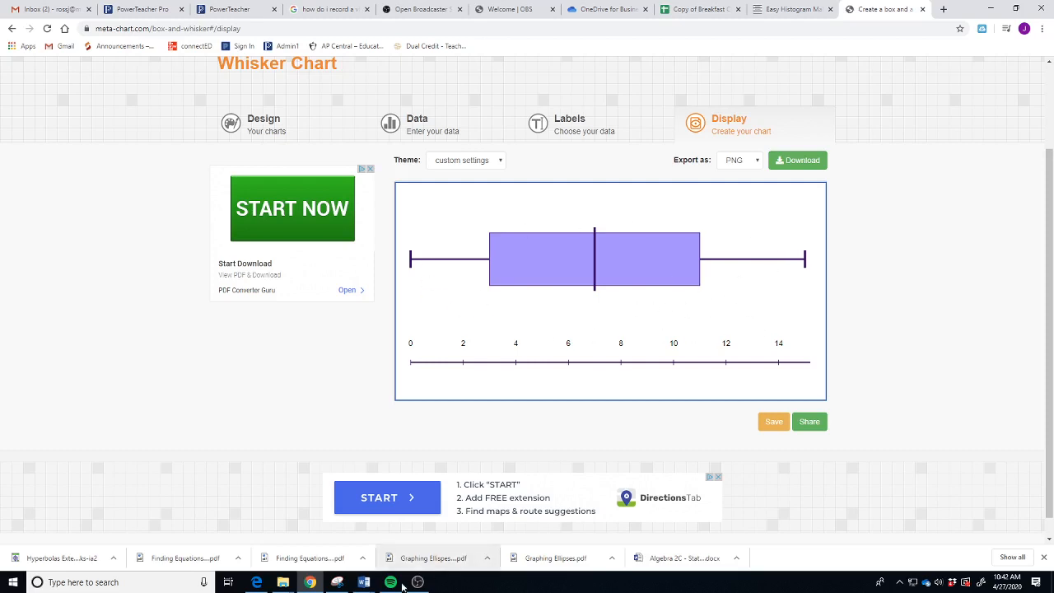
- Snip the sugars box-and-whisker plot and minimize Snipping Tool
{"action": "left_click", "coordinate": [336, 582]}
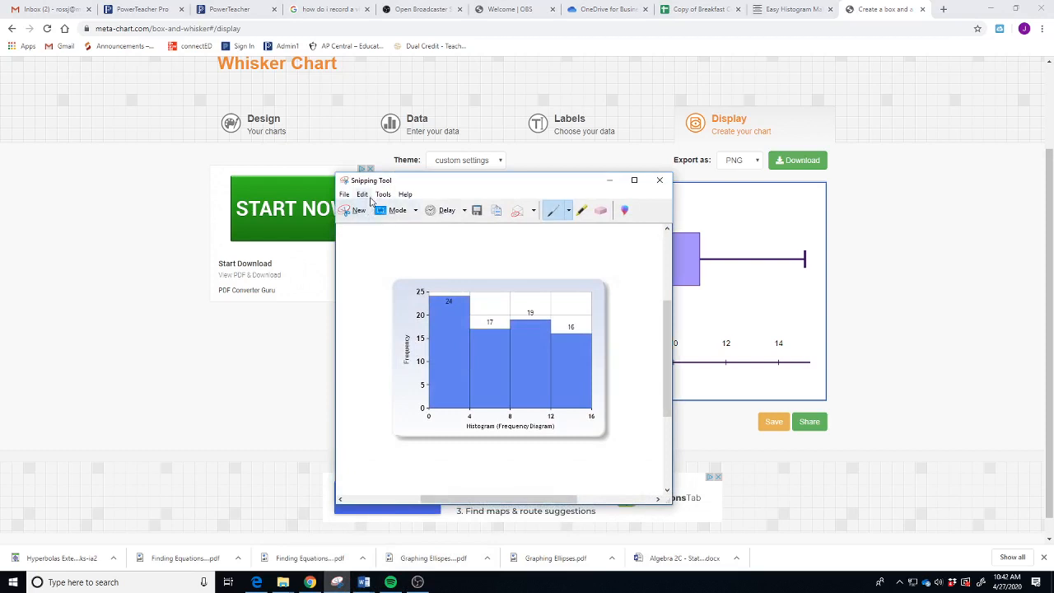
{"action": "left_click", "coordinate": [354, 210]}
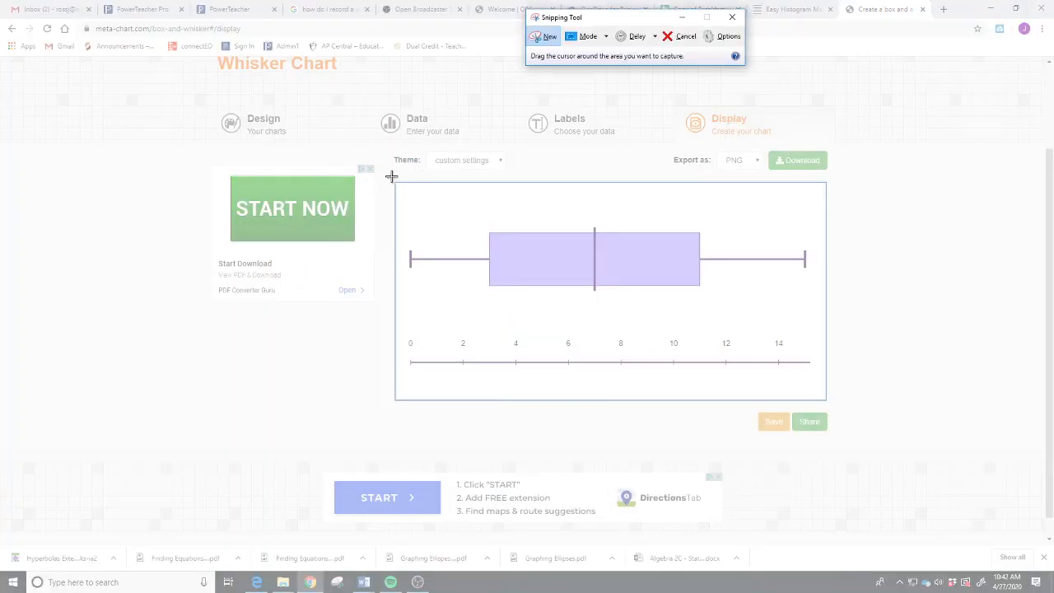
{"action": "left_click_drag", "start_coordinate": [391, 176], "coordinate": [830, 406]}
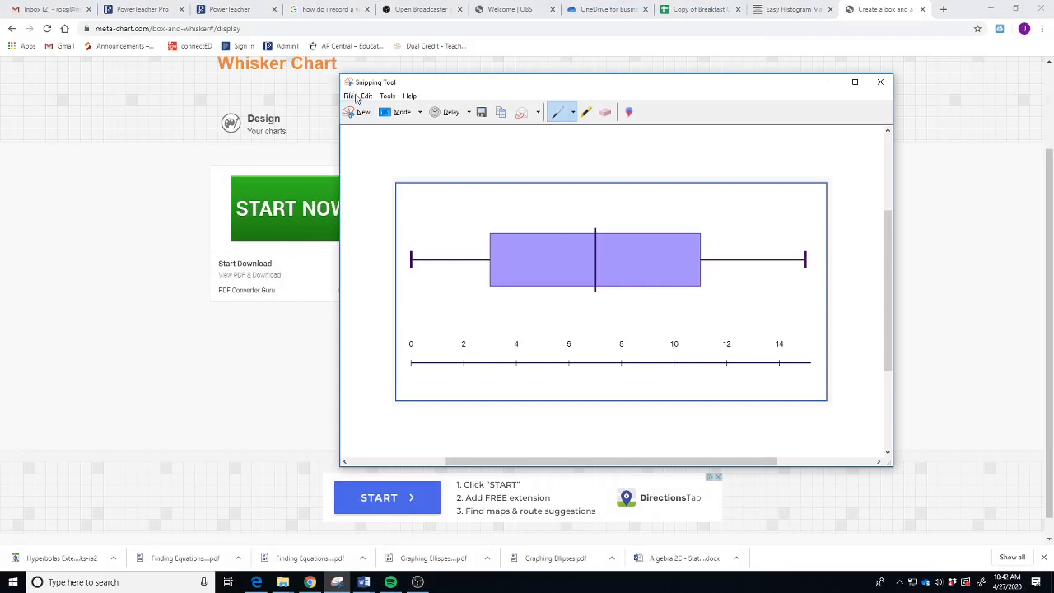
{"action": "left_click", "coordinate": [366, 96]}
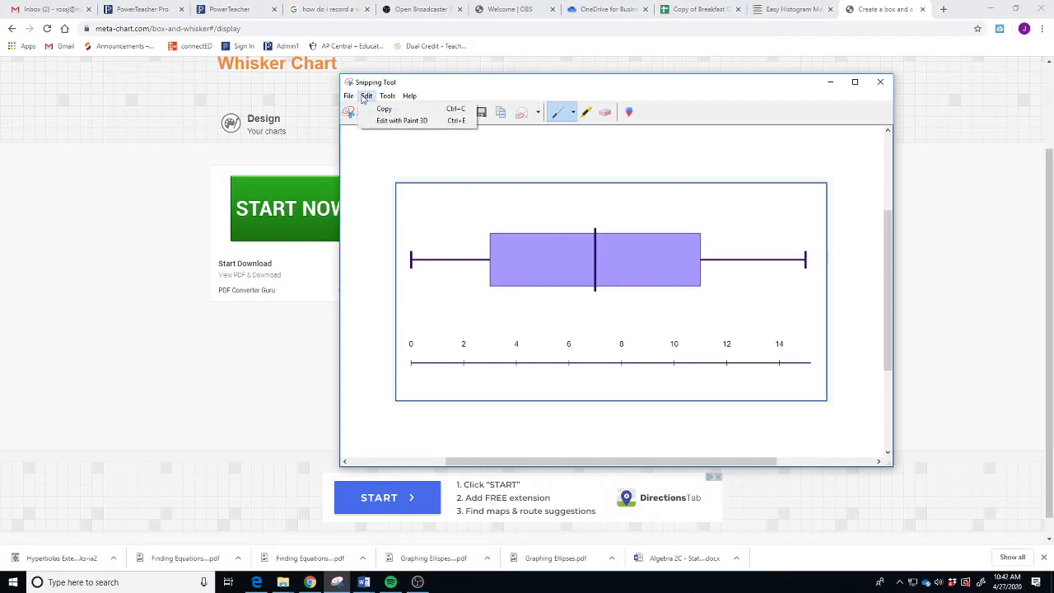
{"action": "left_click", "coordinate": [395, 180]}
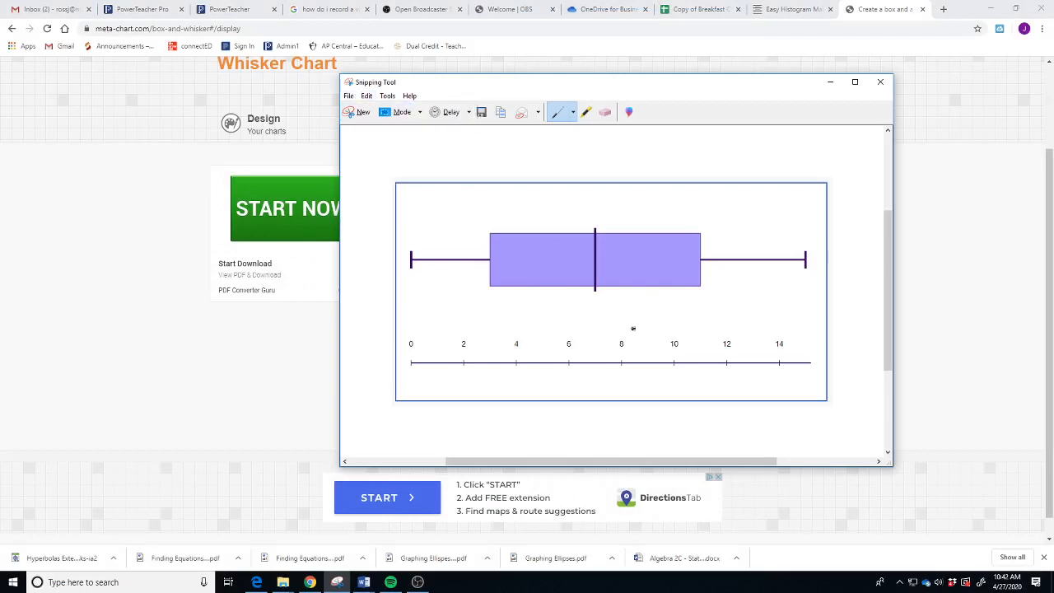
{"action": "left_click", "coordinate": [830, 81]}
- Return to the Copy of Breakfast Cereals spreadsheet
{"action": "left_click", "coordinate": [701, 10]}
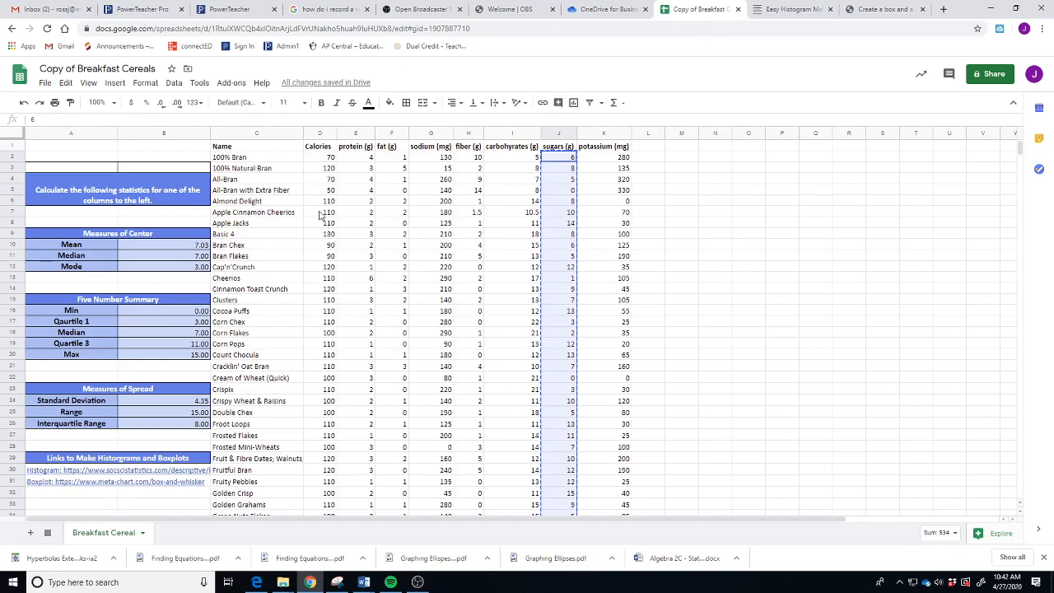
{"action": "scroll", "coordinate": [325, 231], "scroll_direction": "down", "scroll_amount": 15}
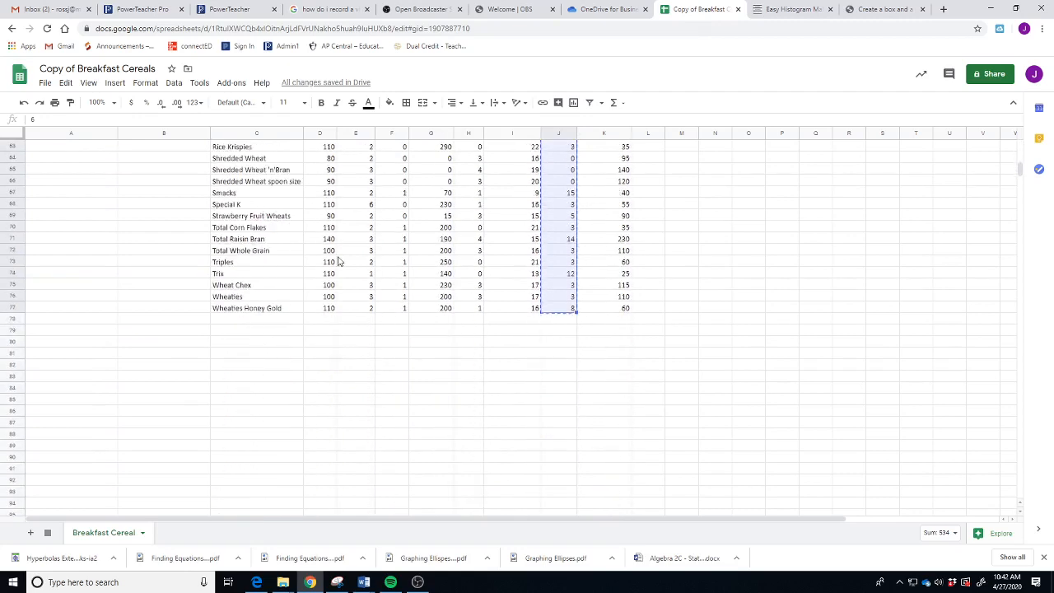
{"action": "scroll", "coordinate": [321, 297], "scroll_direction": "up", "scroll_amount": 15}
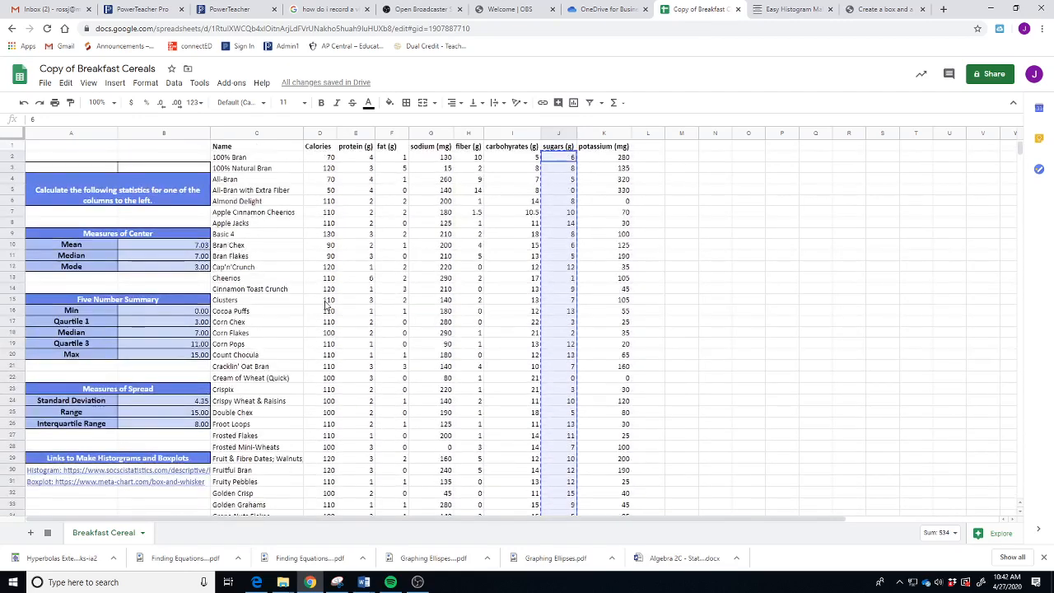